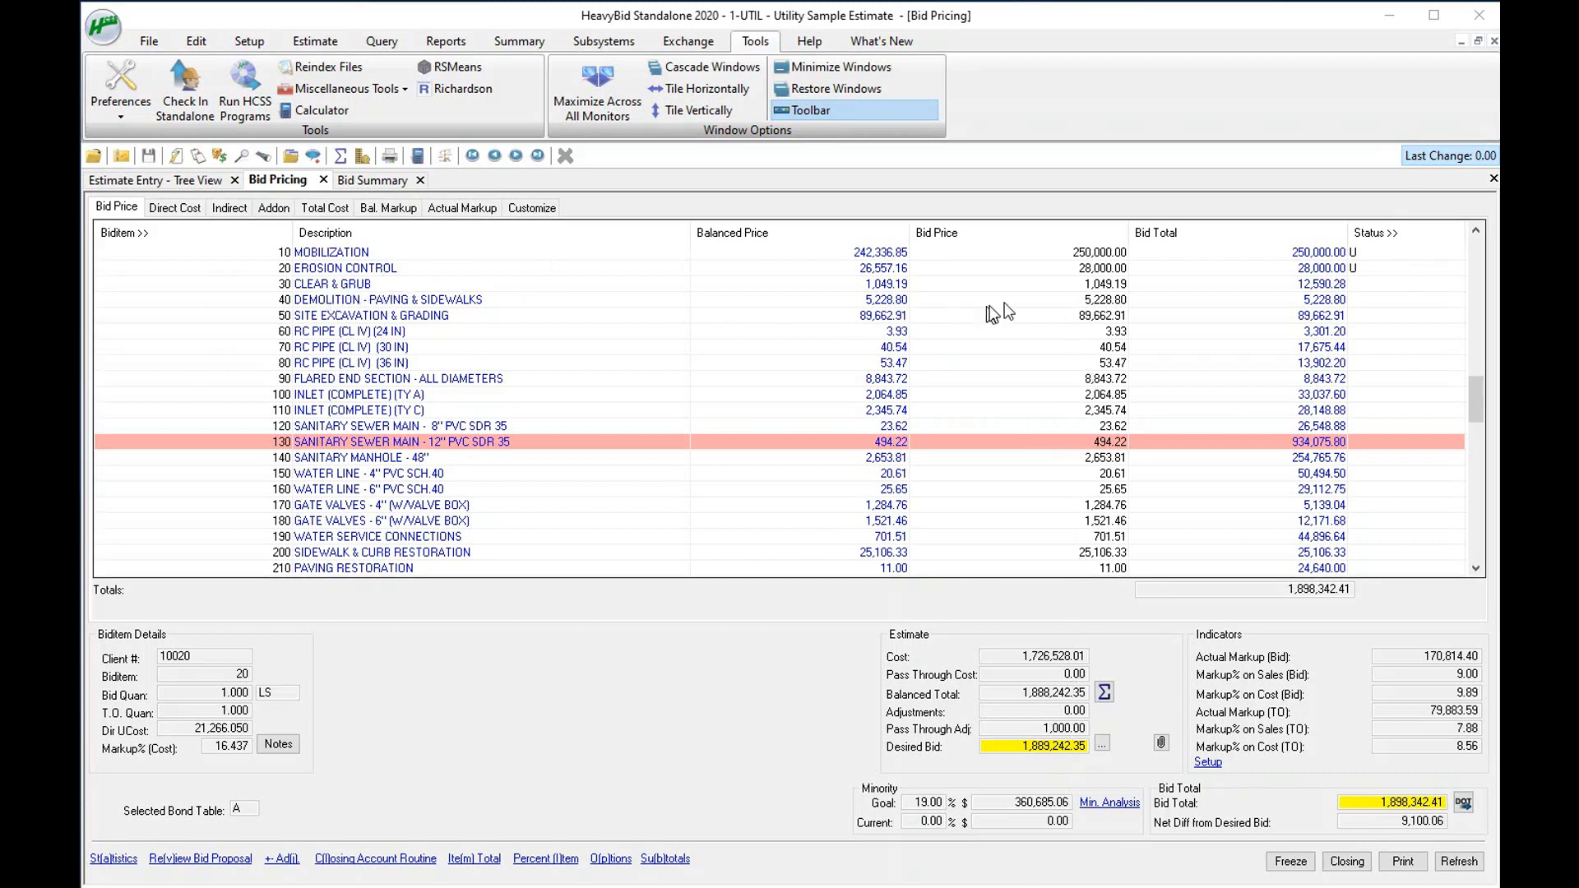
- Review the bid prices of items 10, 20, 40, CLEAR & GRUB and EROSION CONTROL
click(1109, 258)
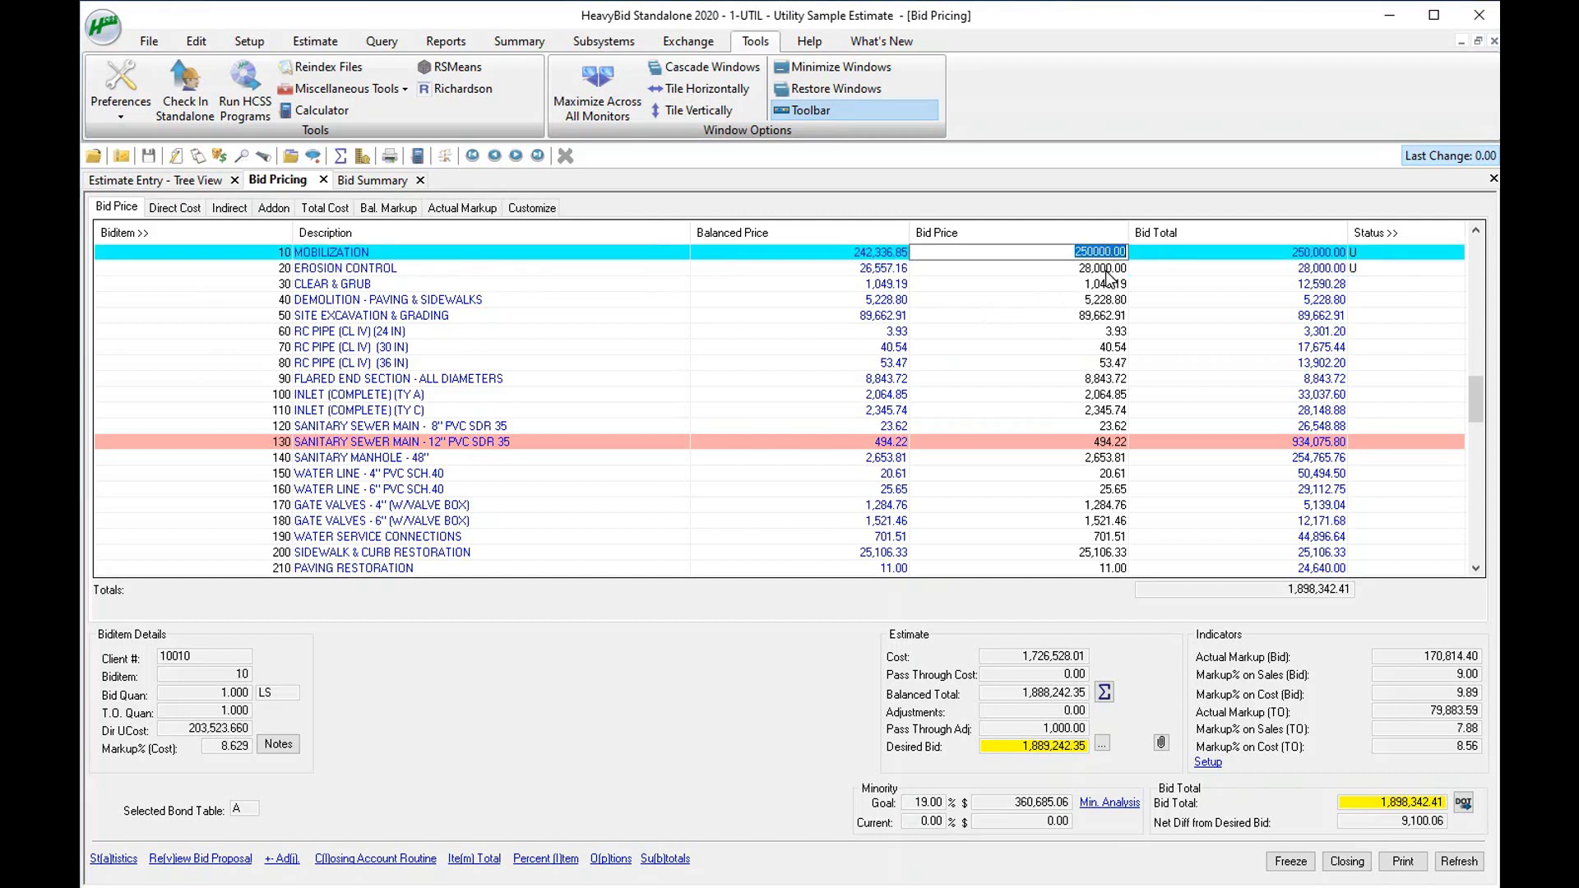
click(1110, 270)
click(1111, 300)
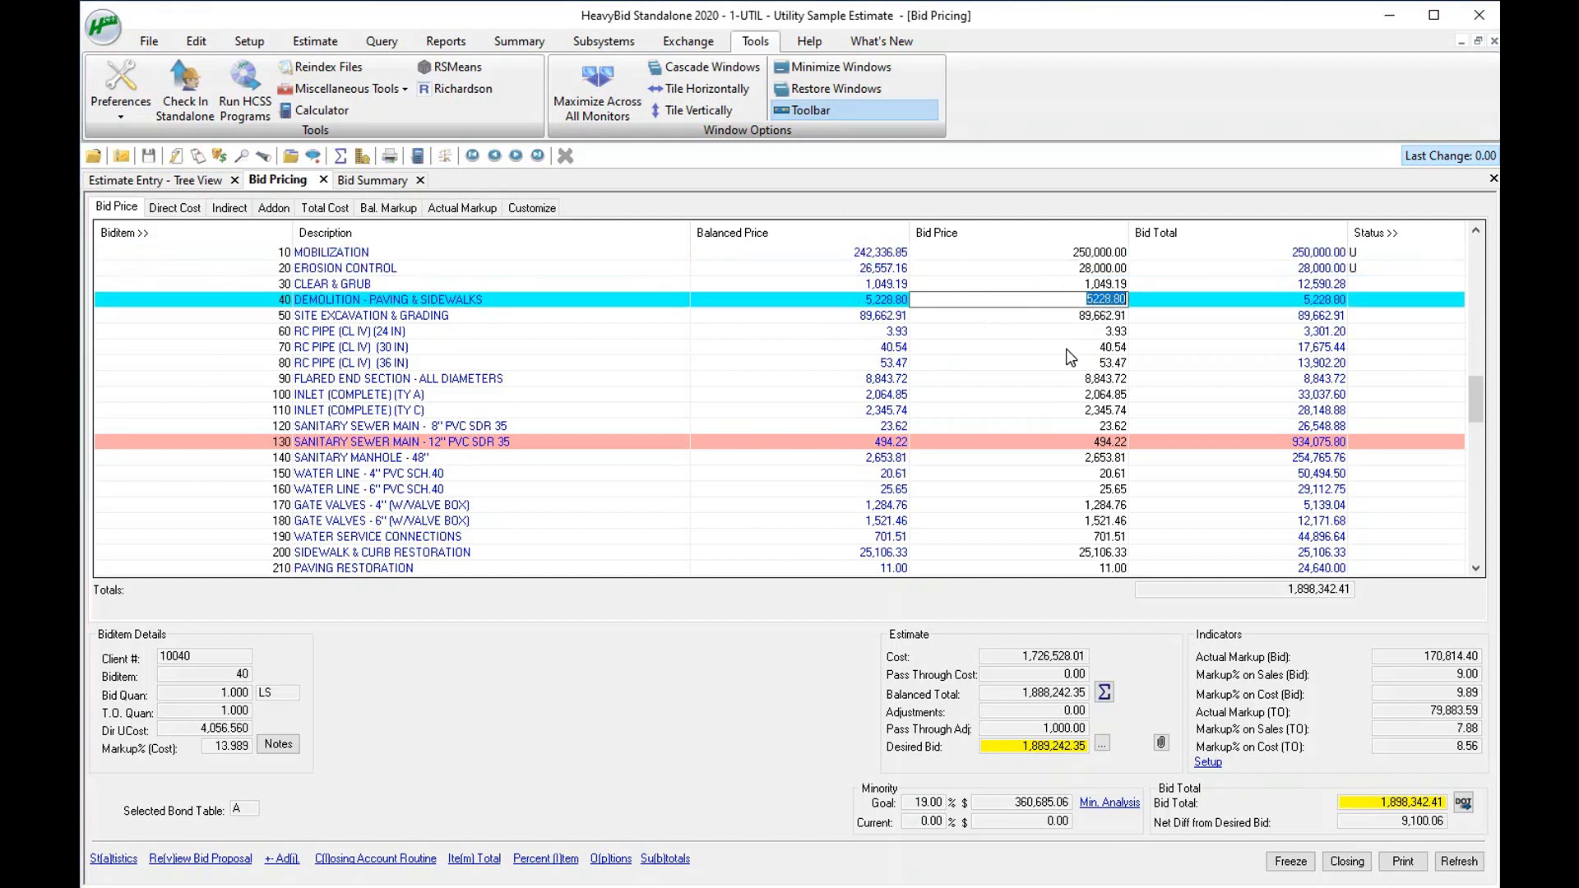
click(1108, 284)
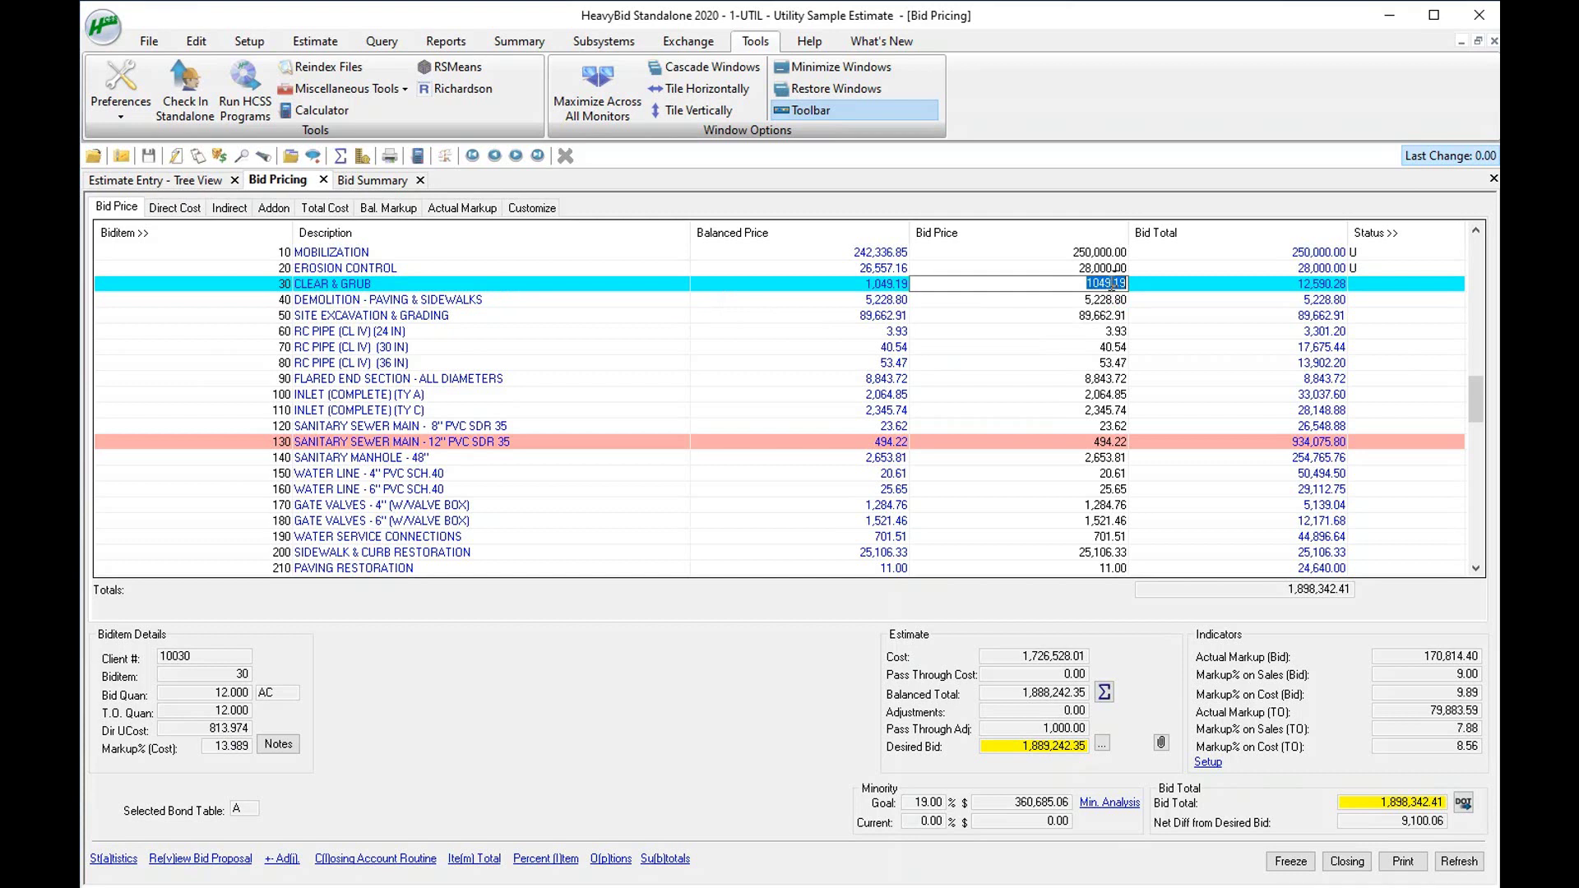
click(1111, 269)
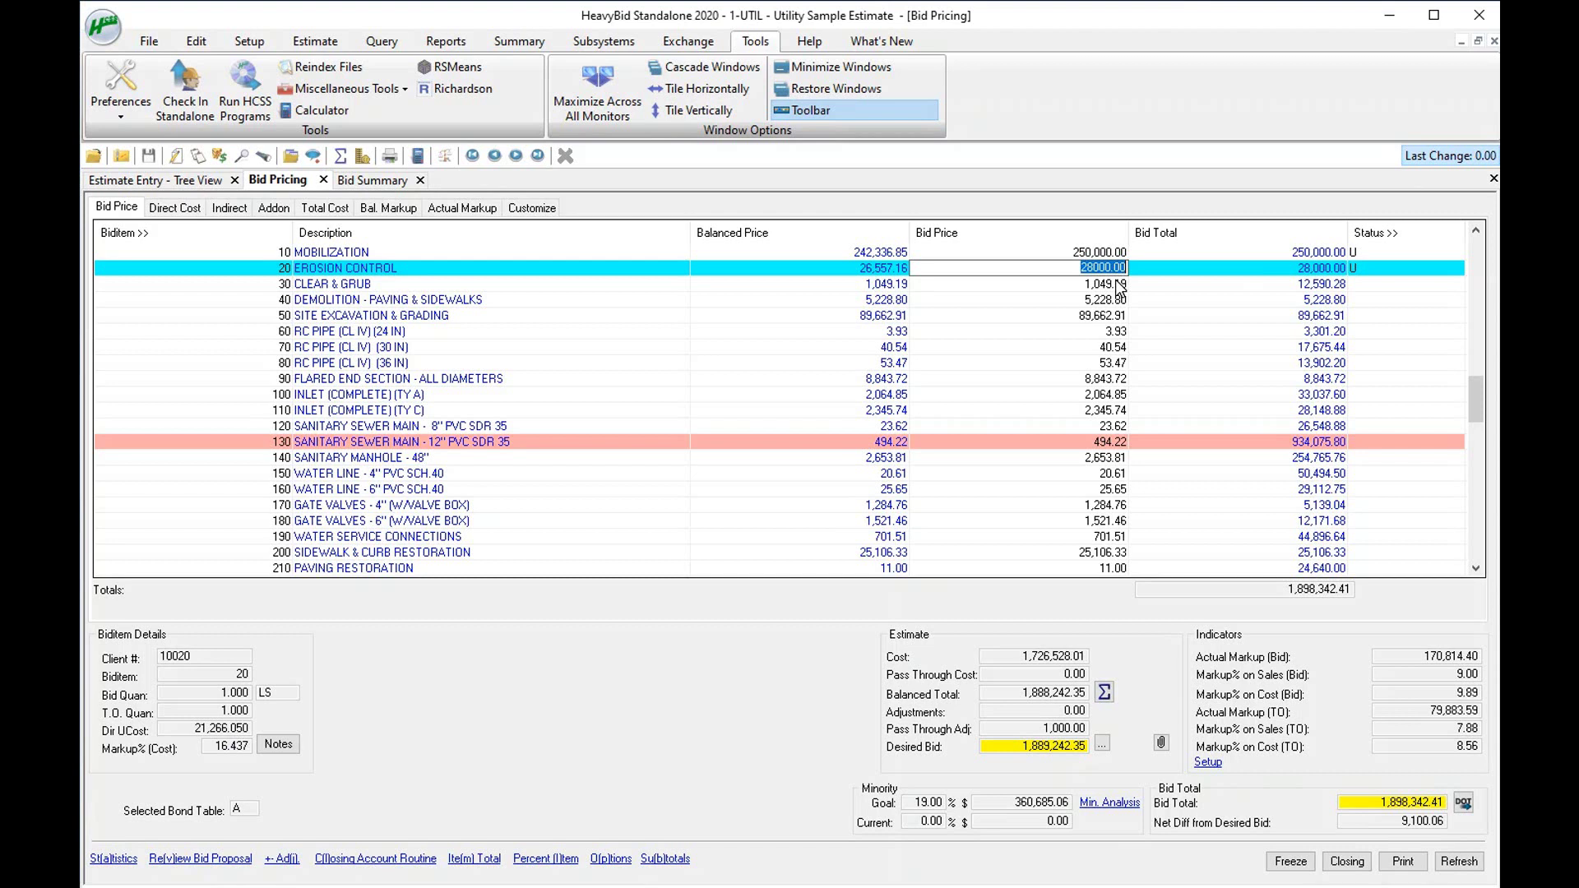
click(1120, 285)
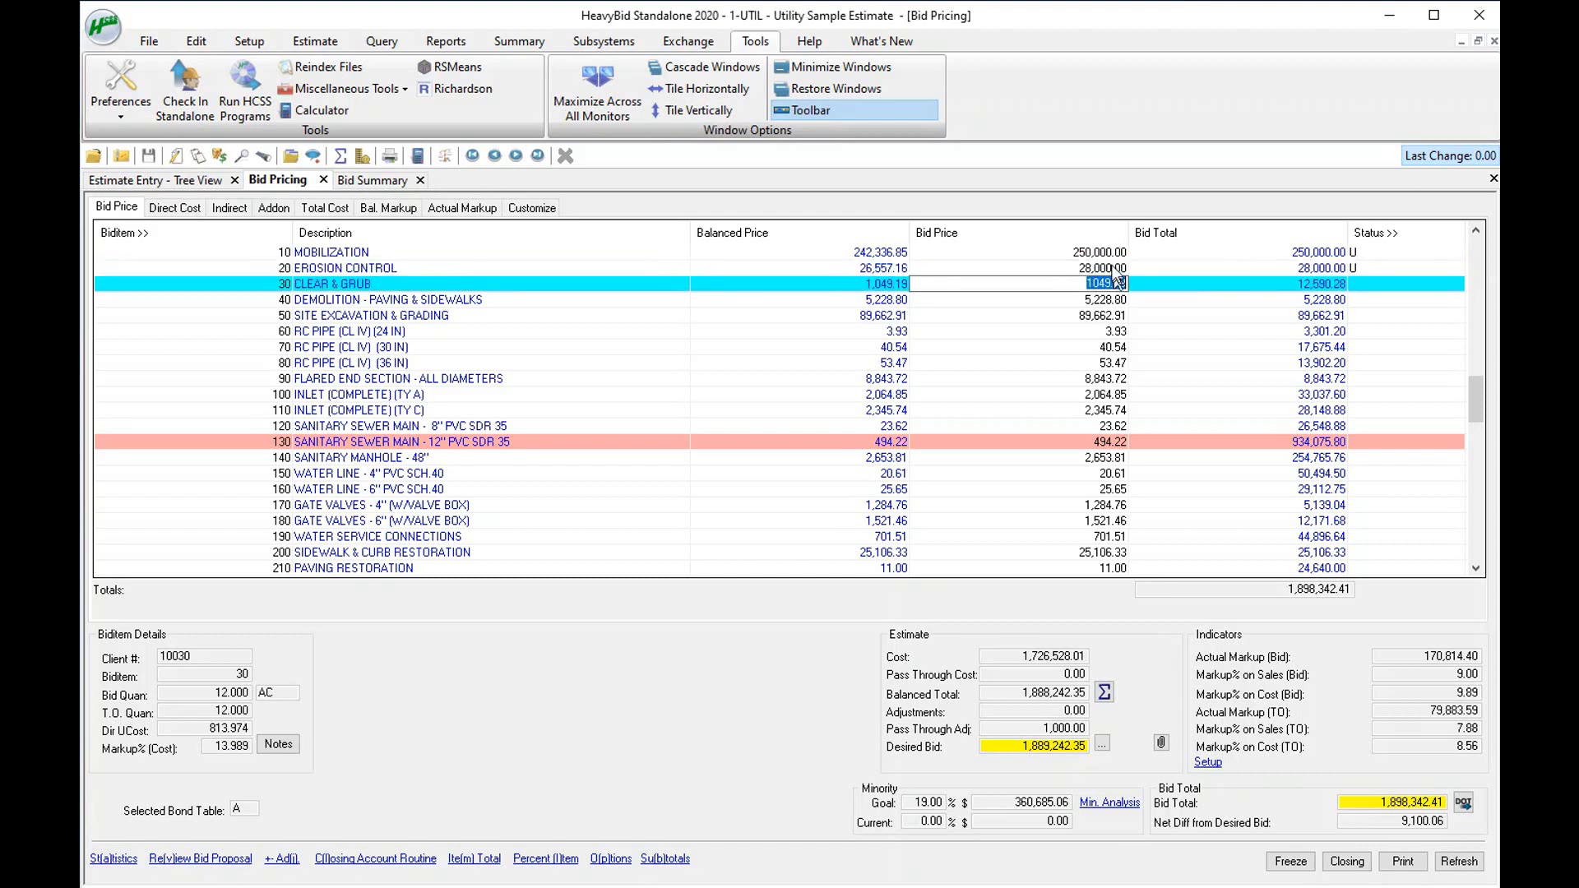
click(1116, 270)
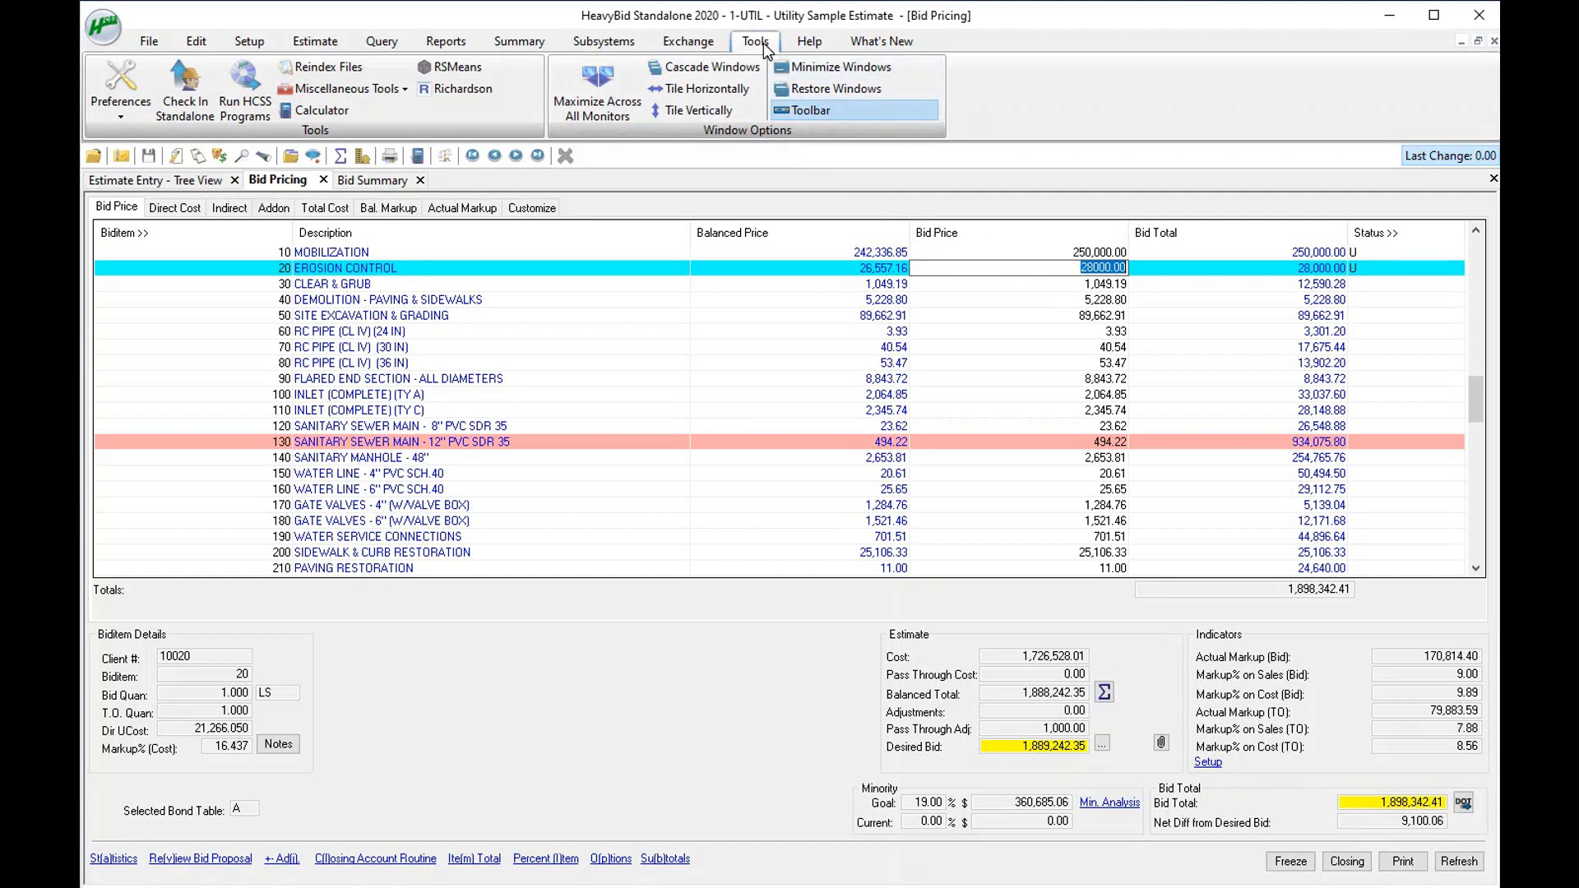
- Open the Estimate preferences at Component Pricing and move into the category names
click(131, 107)
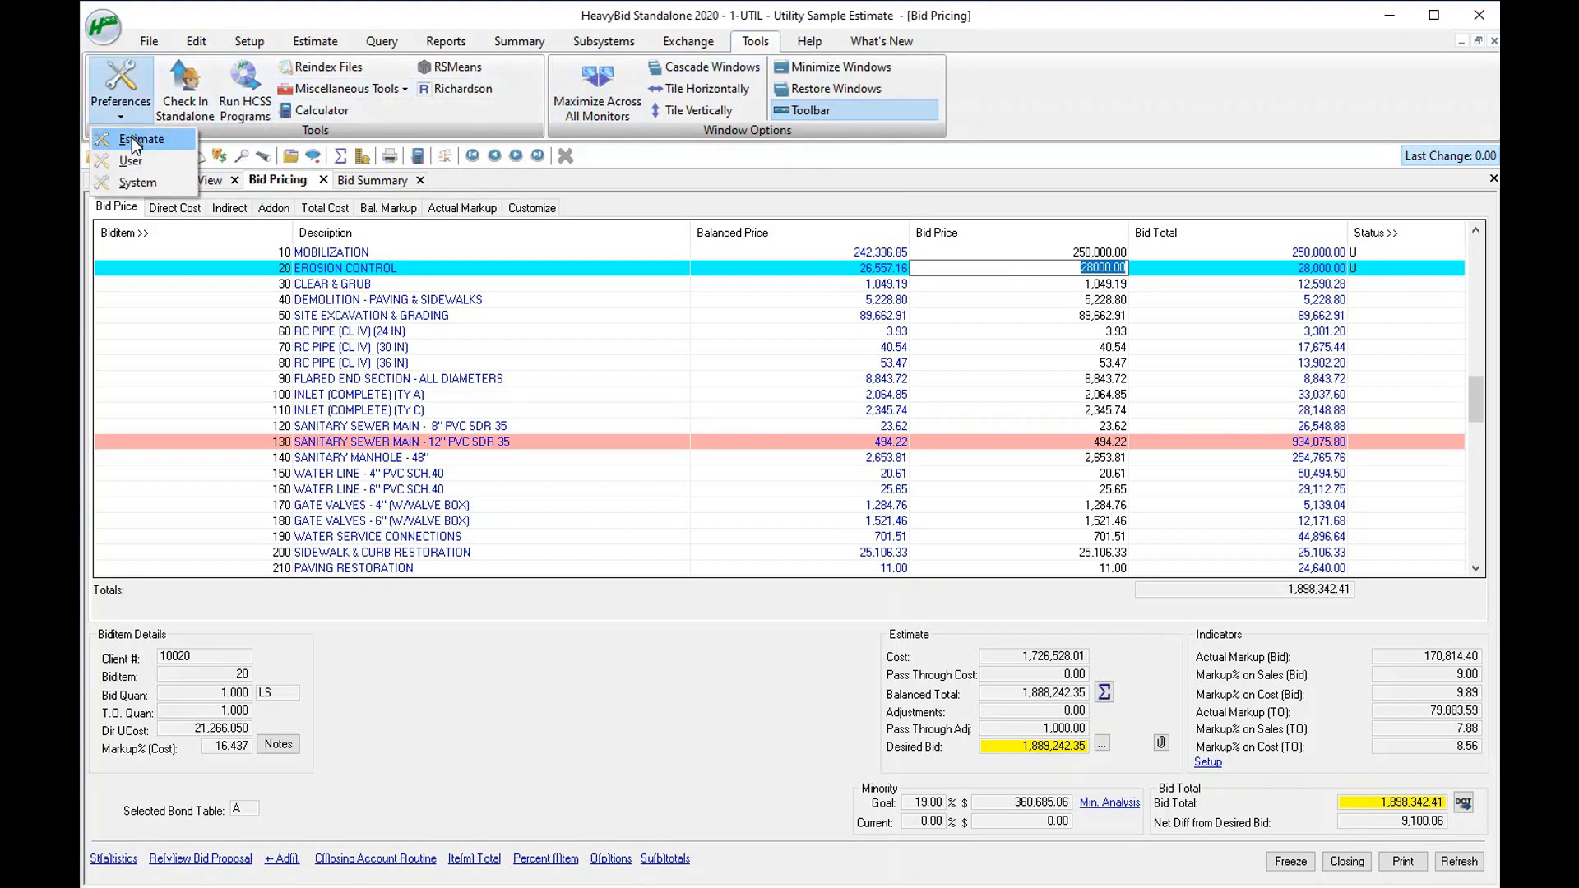
click(133, 142)
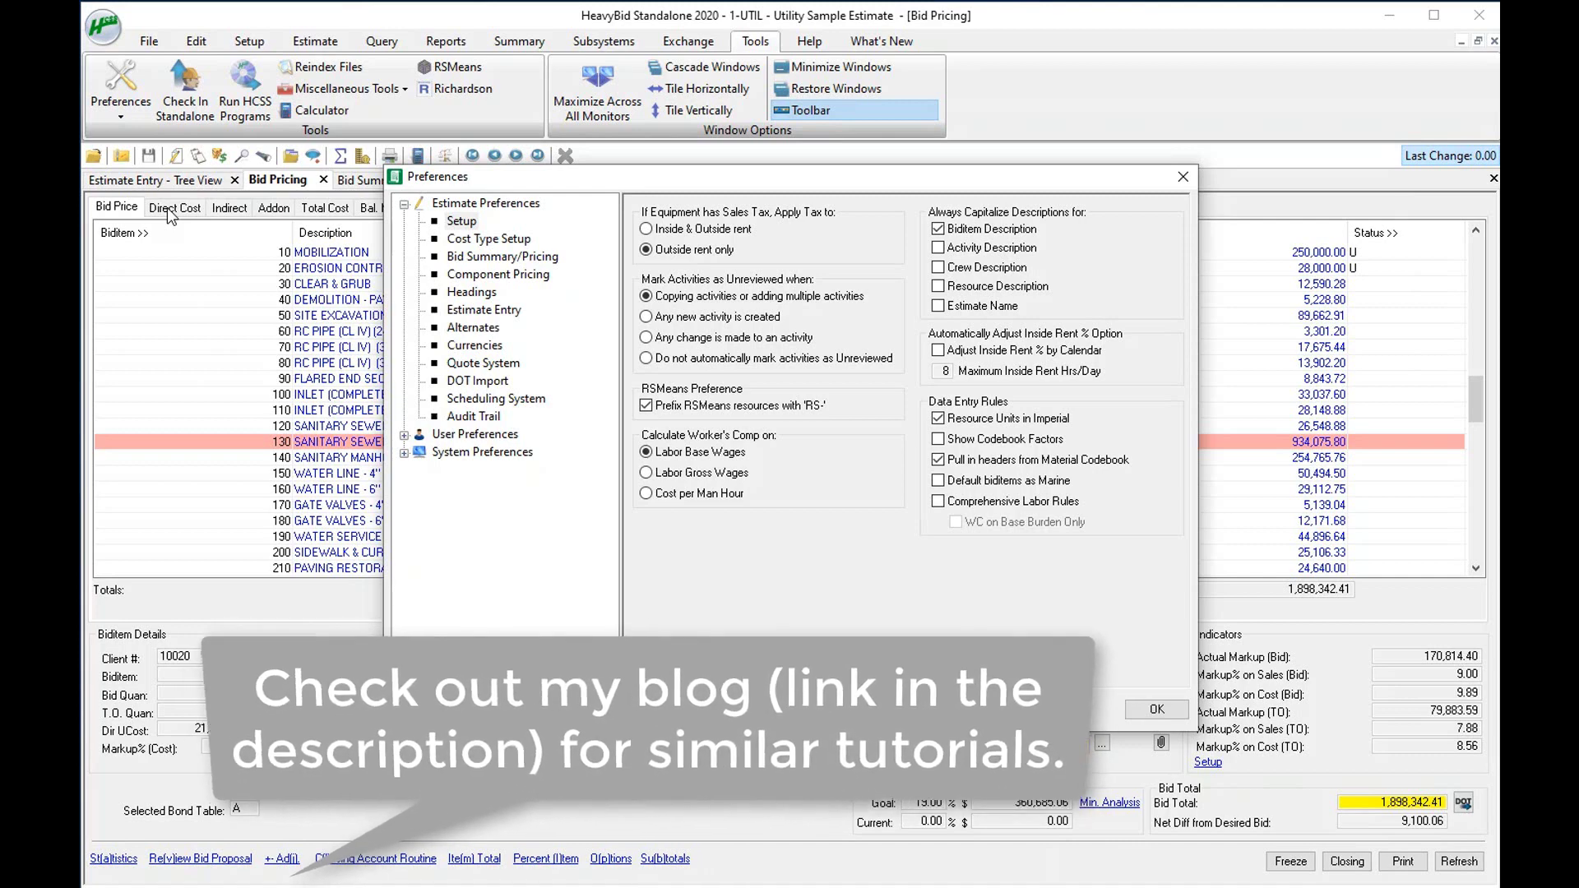
click(477, 273)
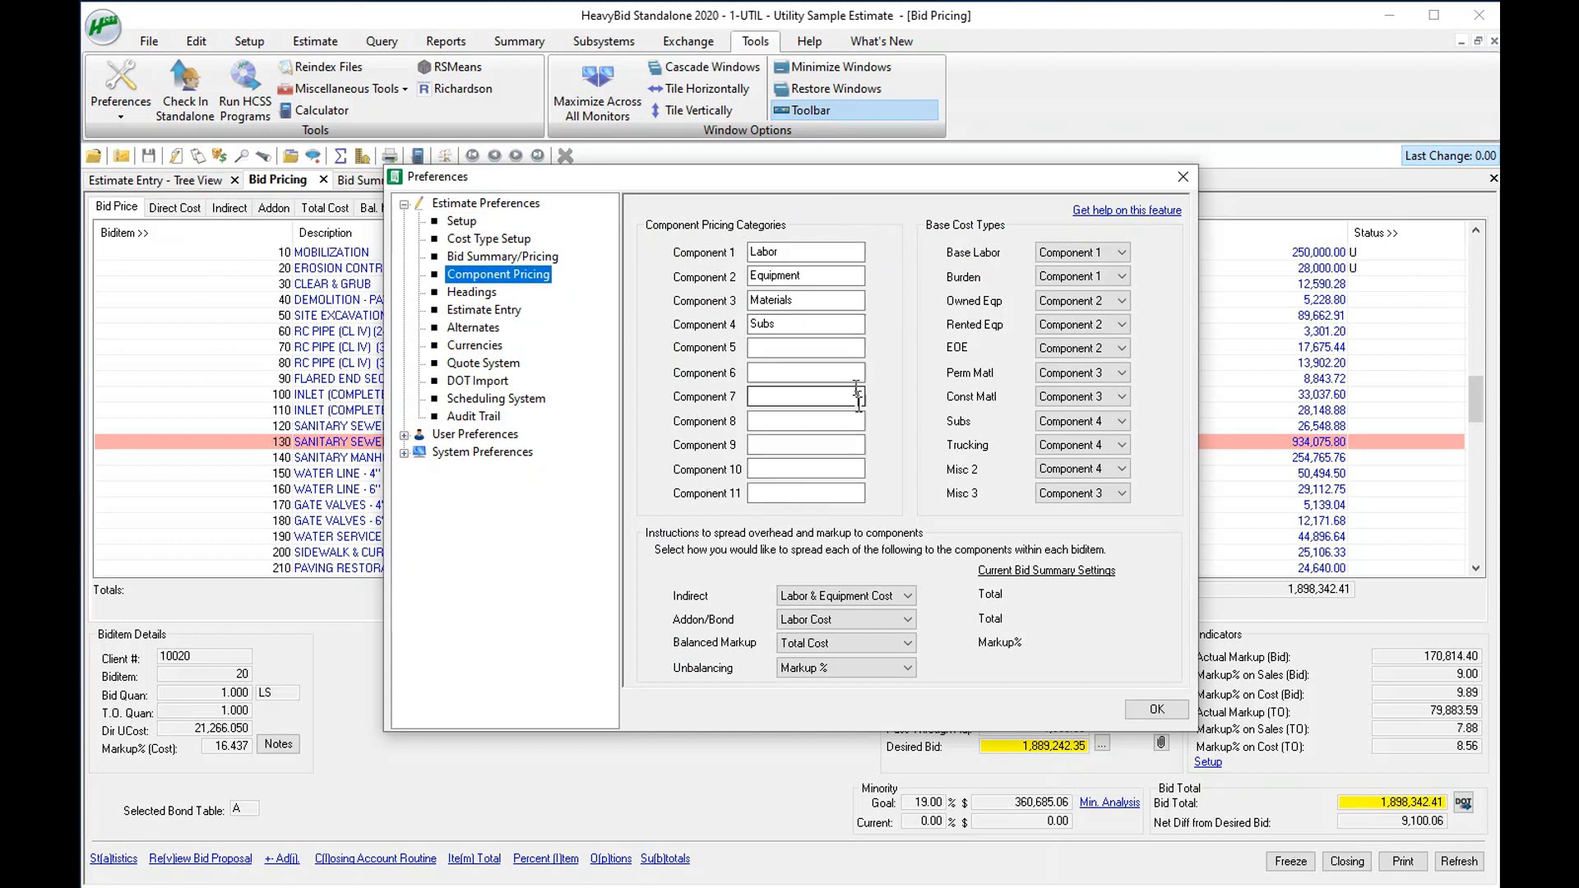
key(Tab)
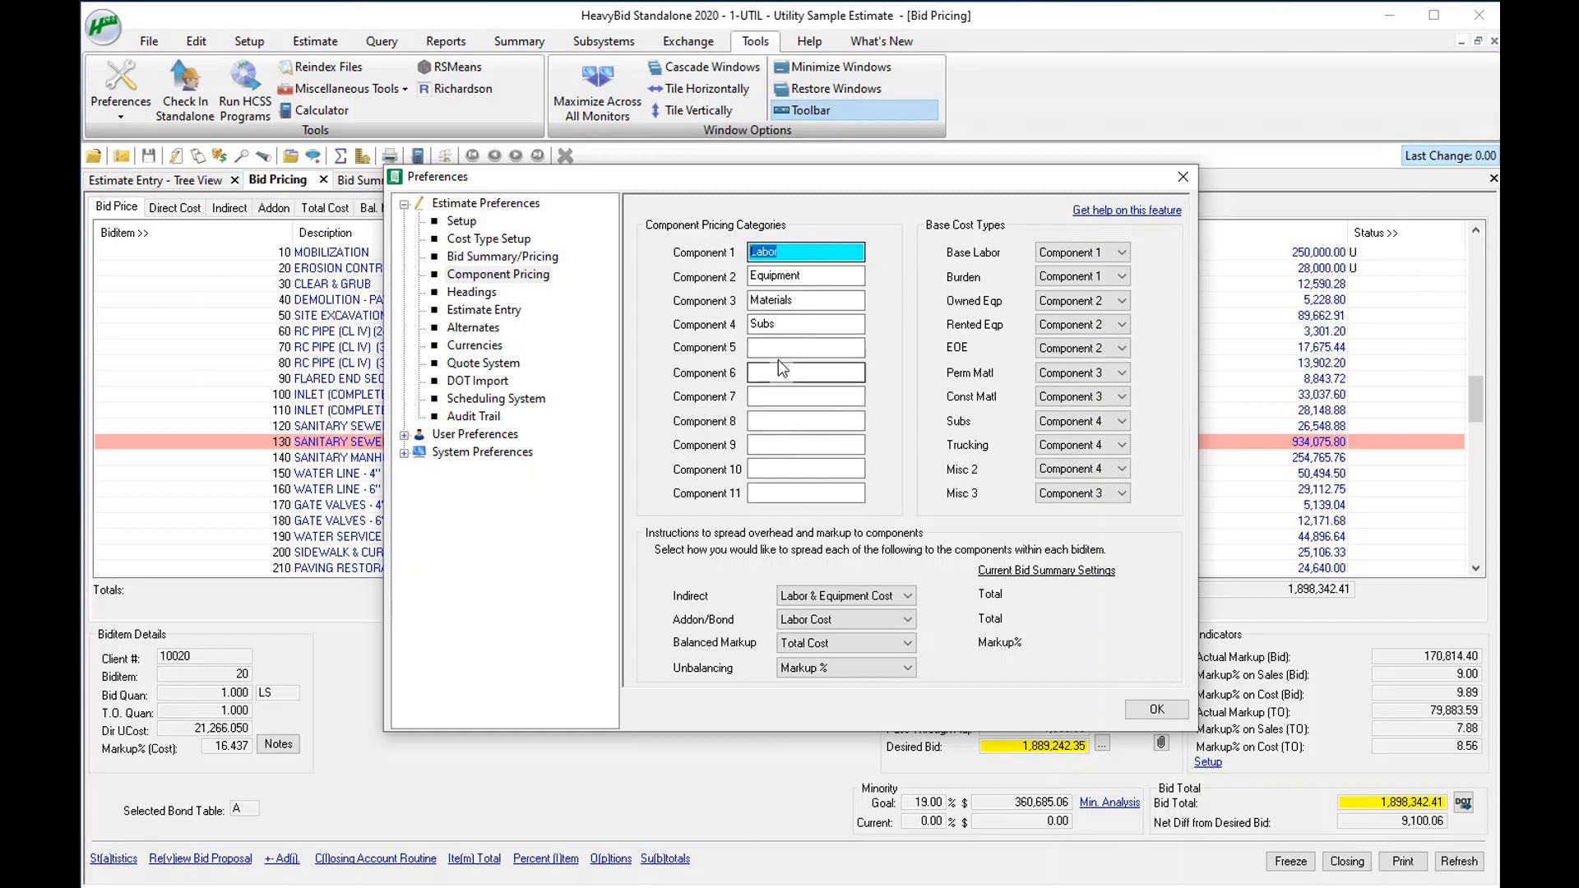
drag(781, 325, 740, 327)
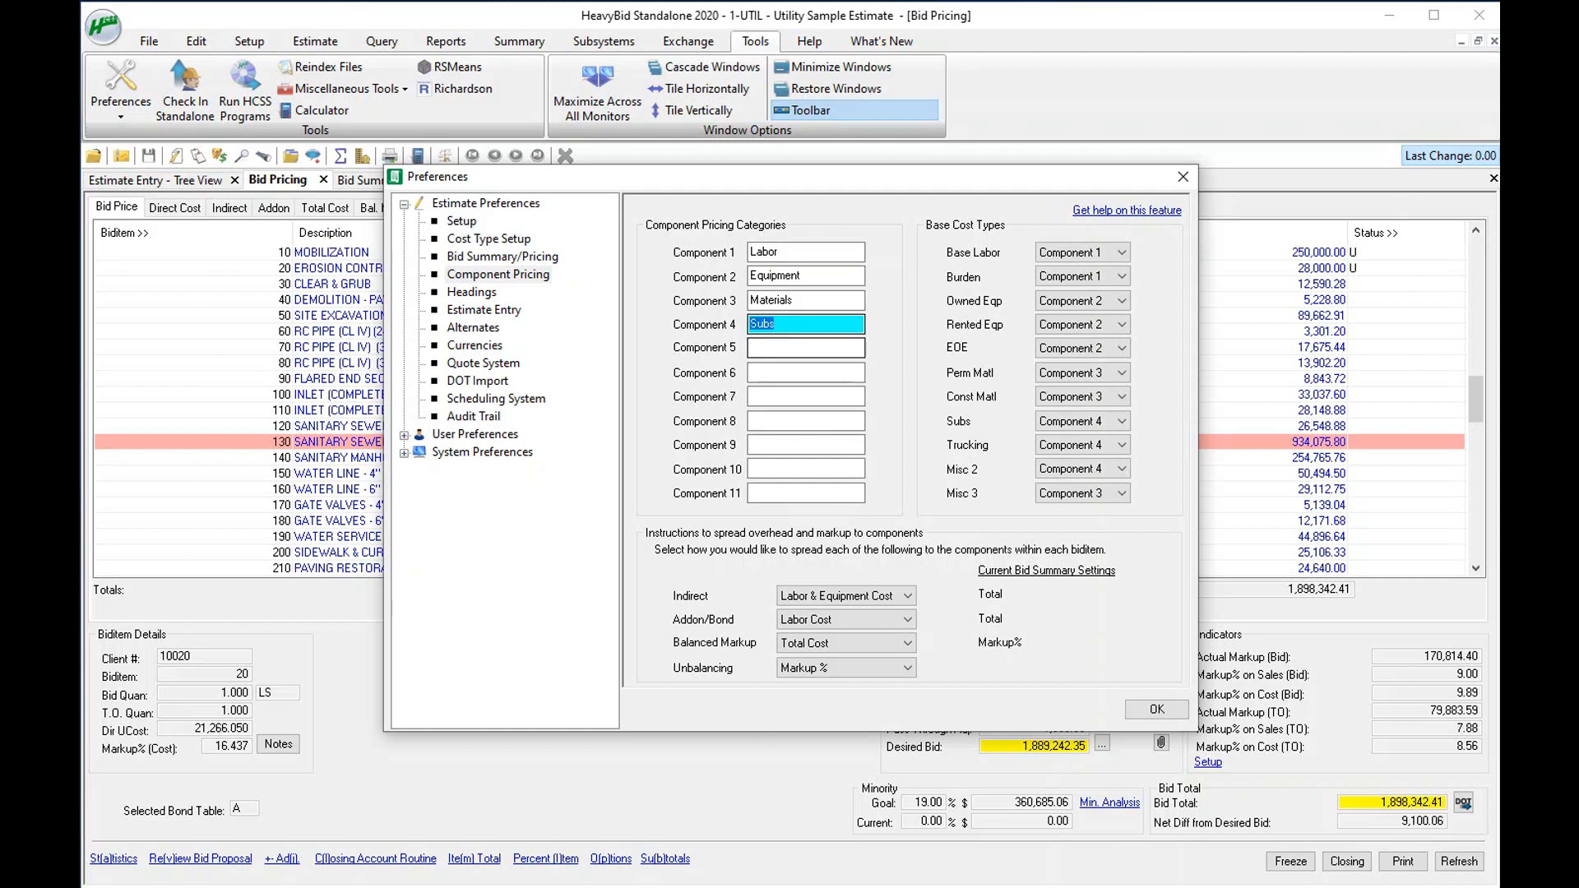
key(Delete)
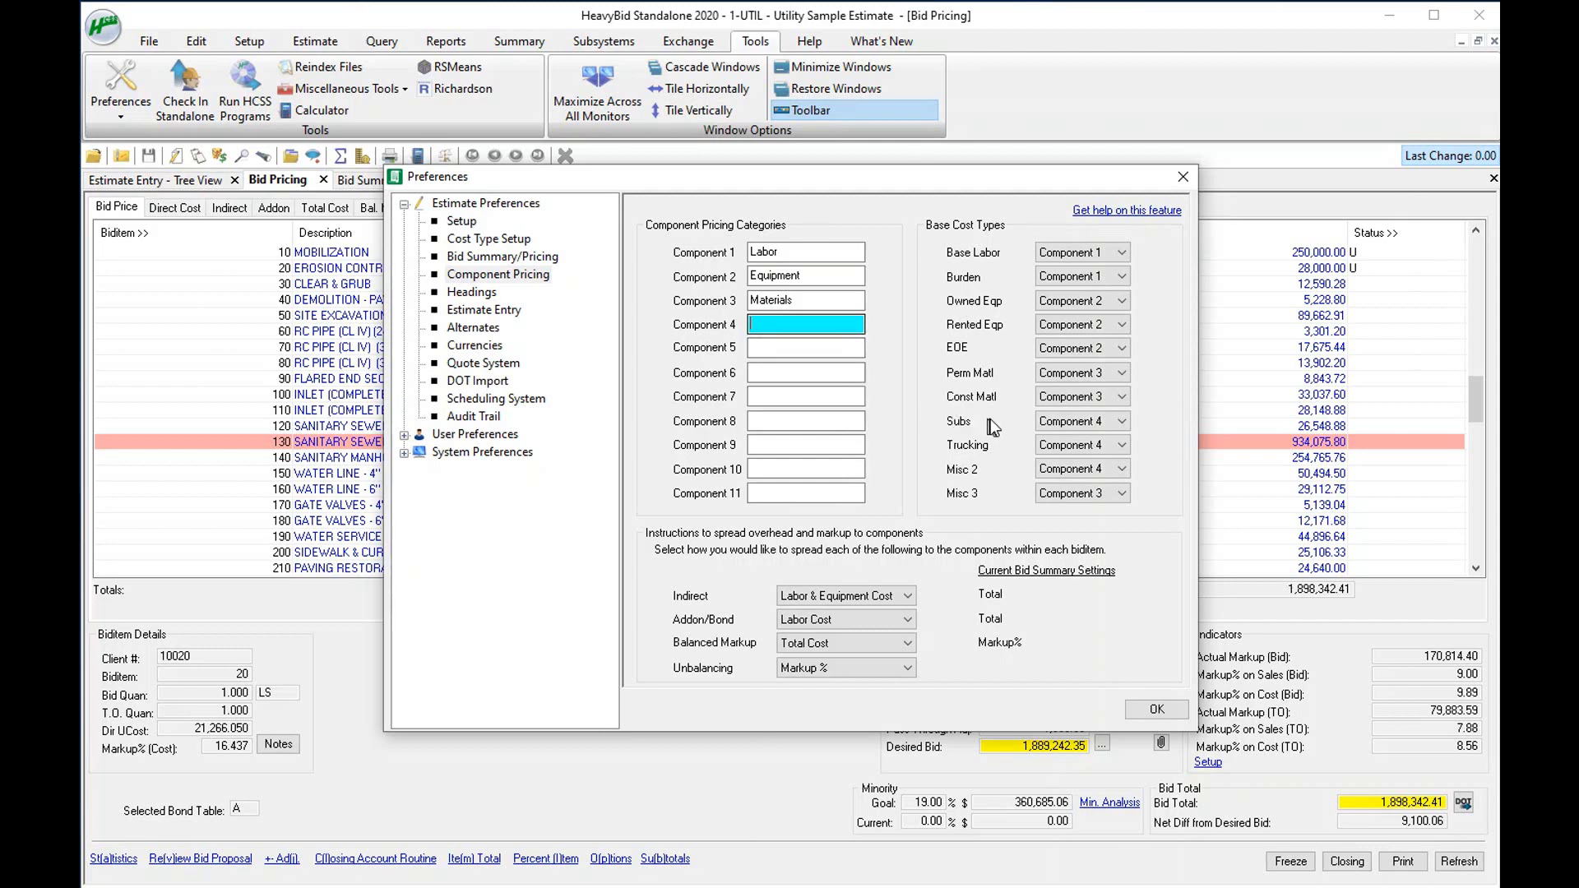
click(1073, 424)
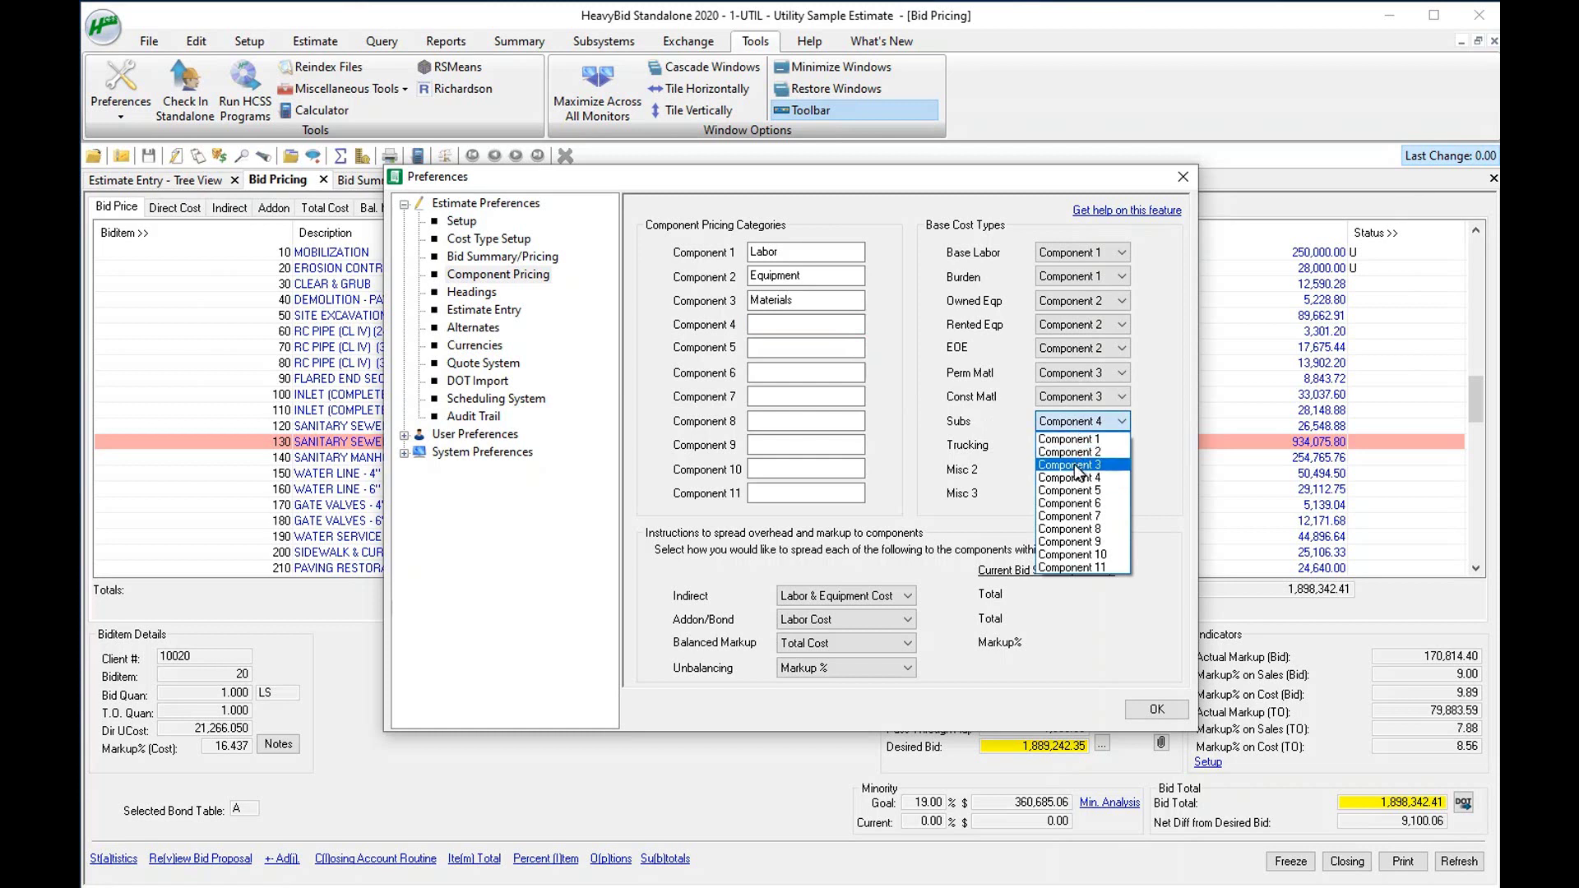
click(806, 326)
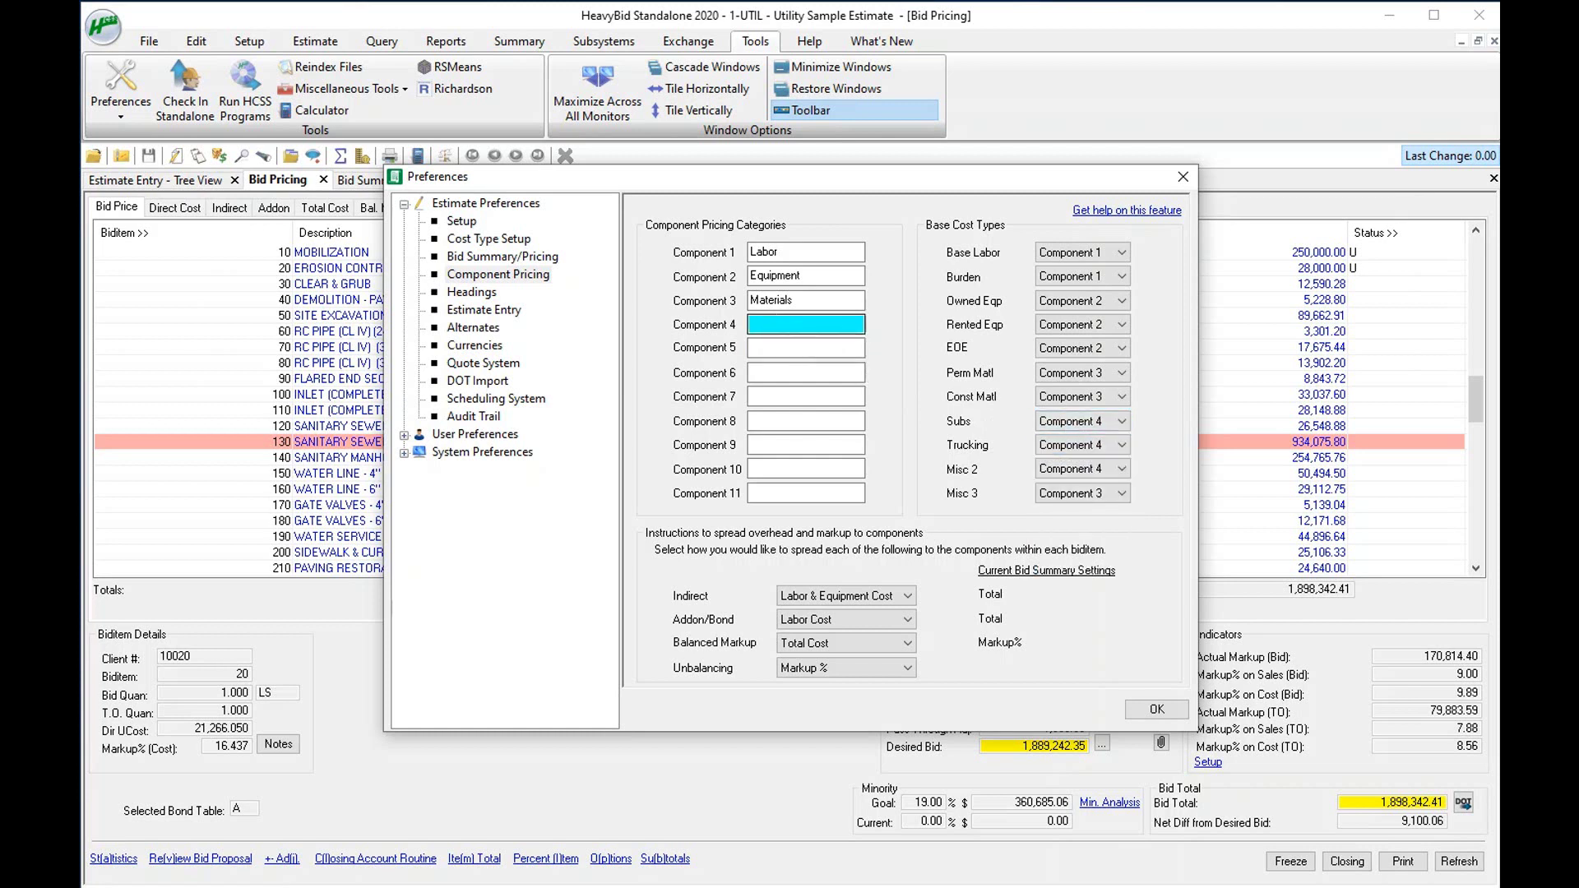
text(Subs)
key(Tab)
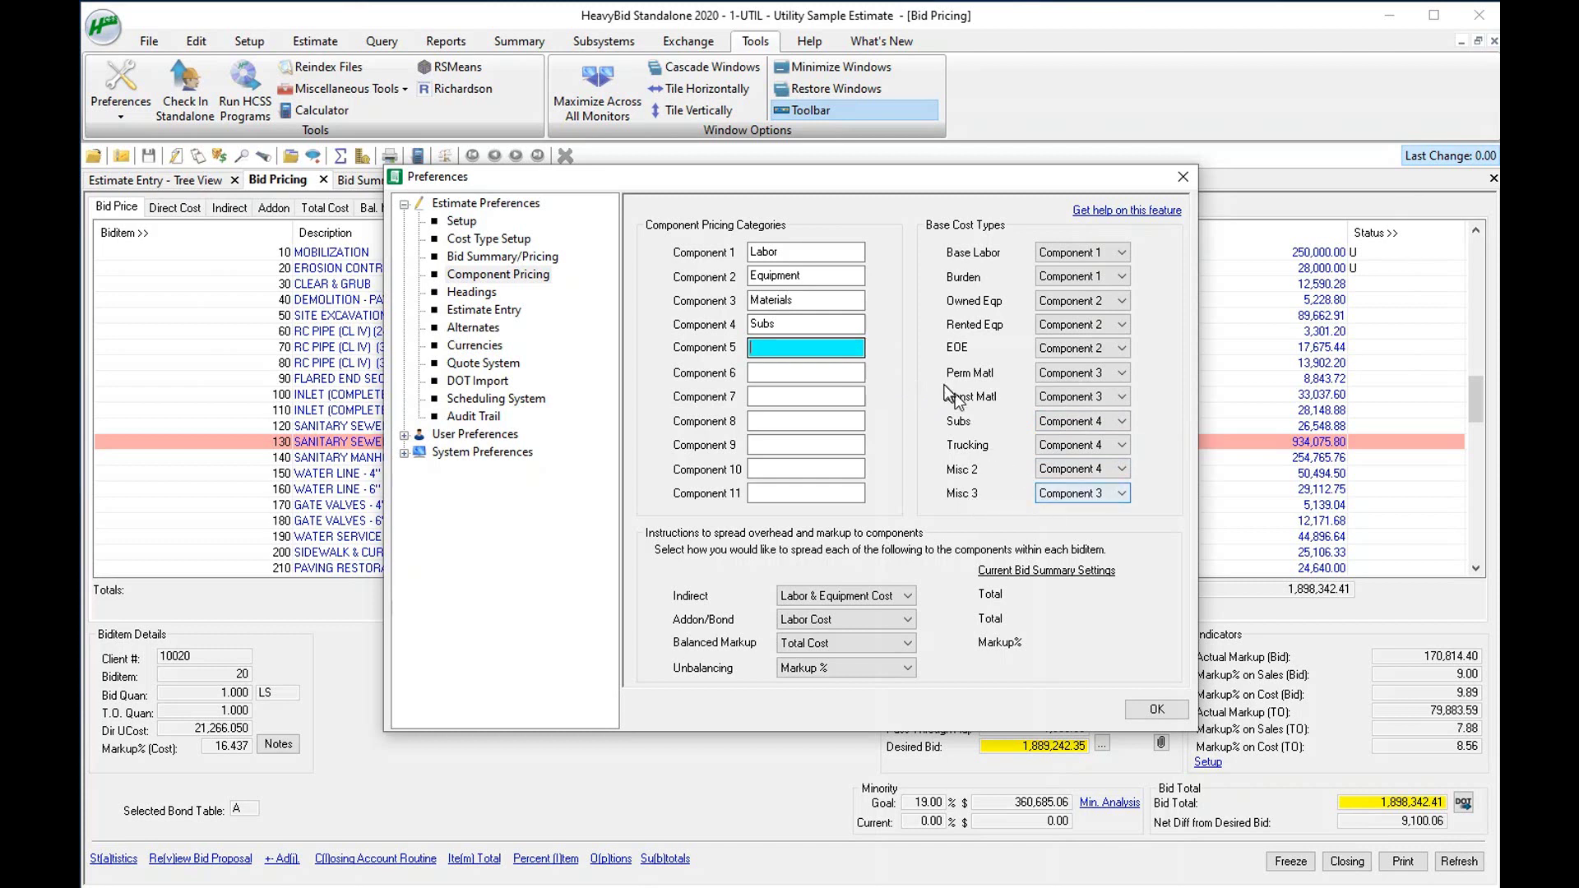
click(799, 301)
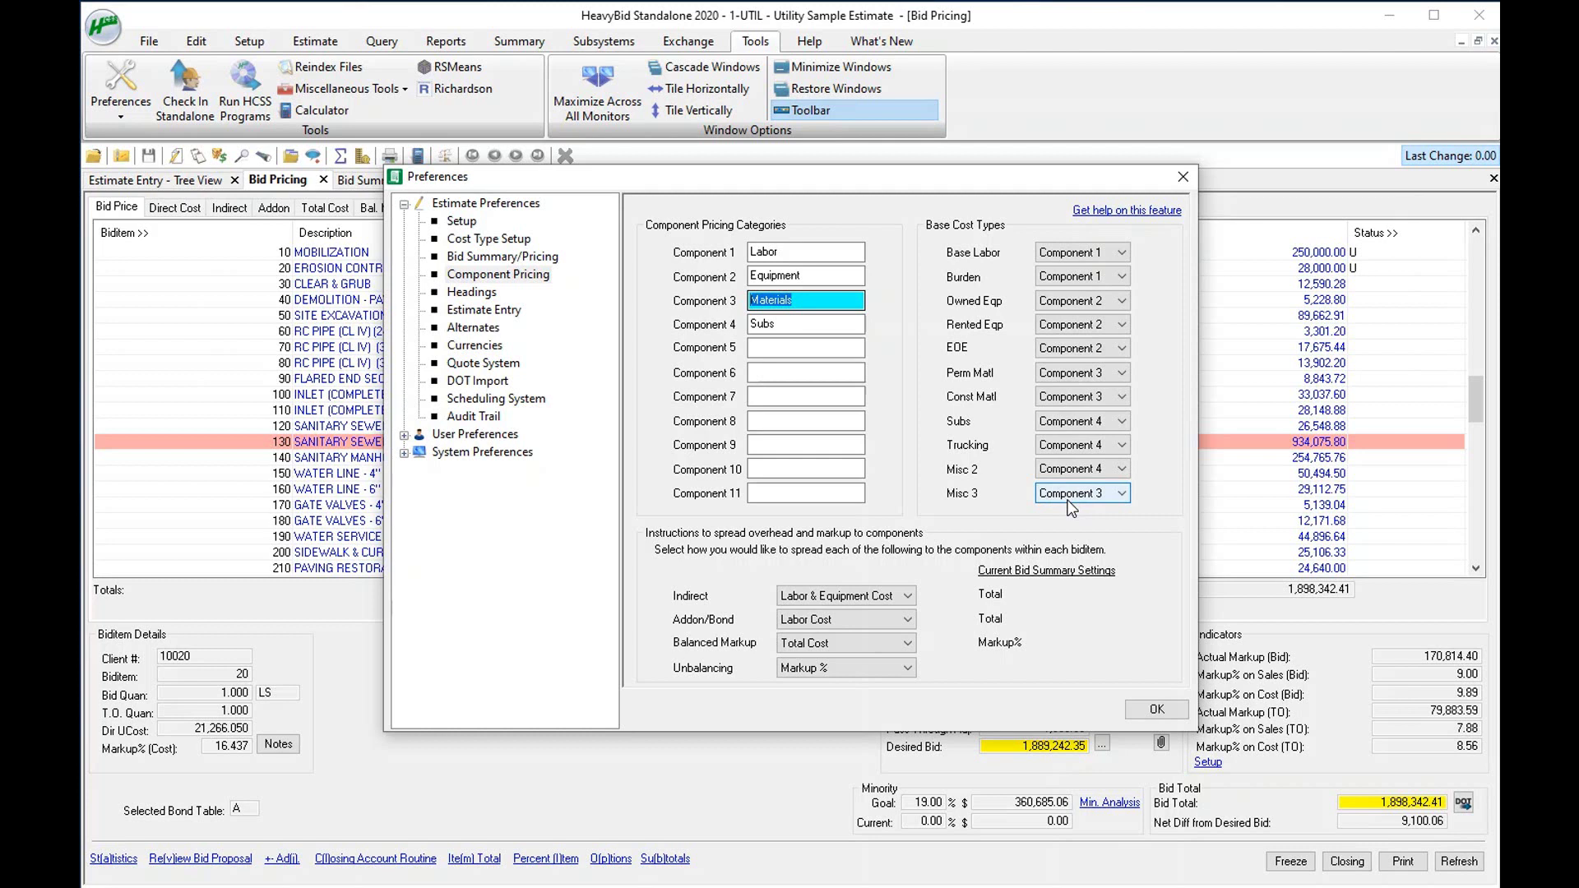
click(936, 578)
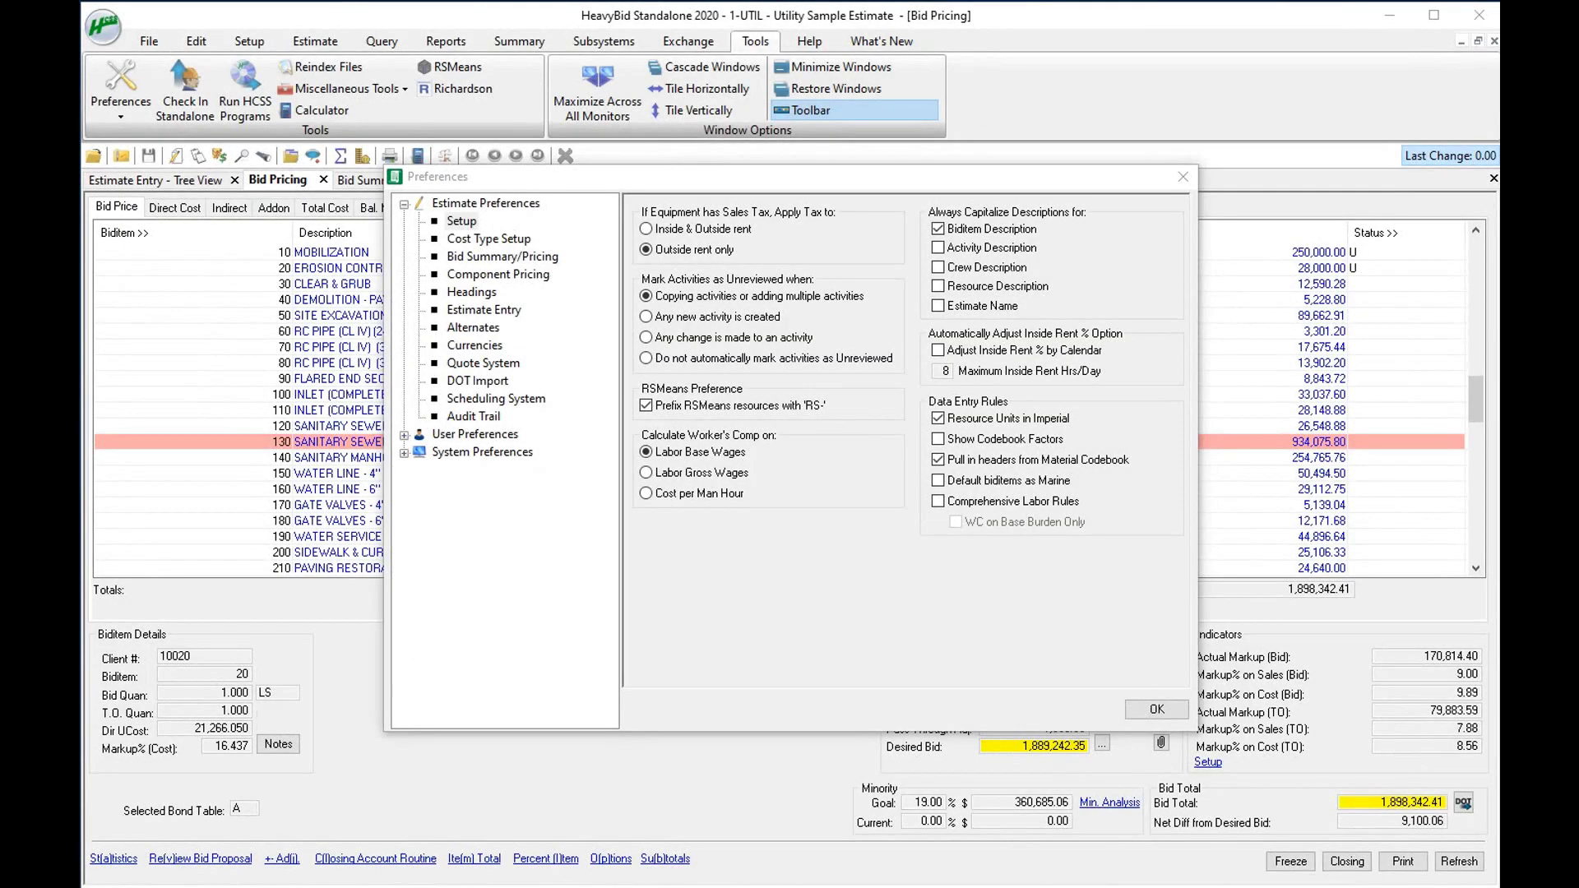
- Confirm the preferences with OK, then run the Exchange export Component Pricing to Excel
click(1157, 709)
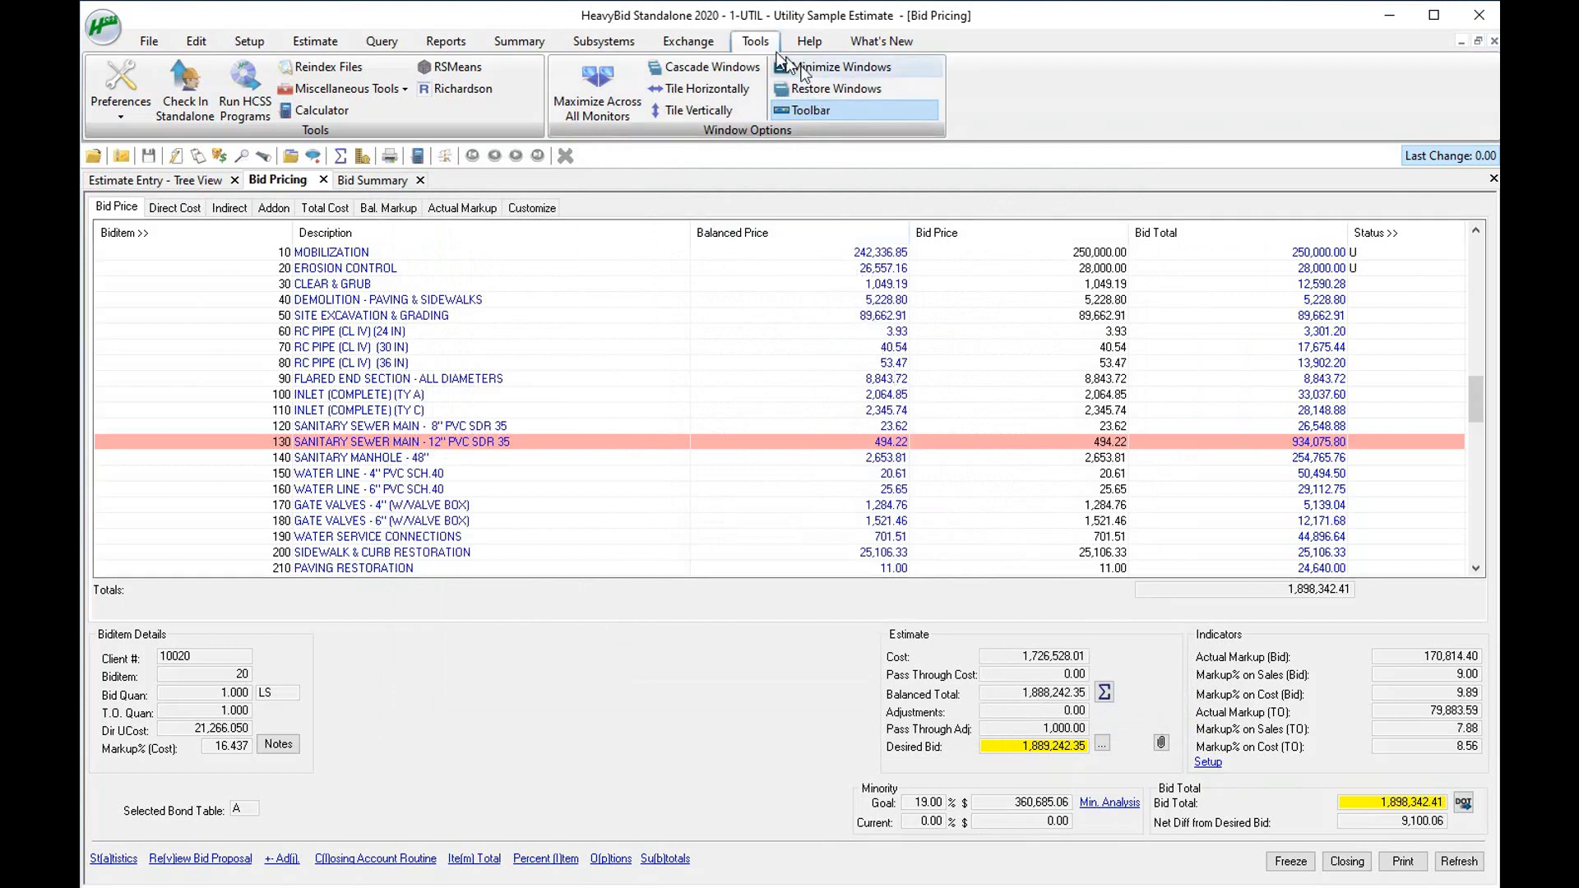
click(706, 46)
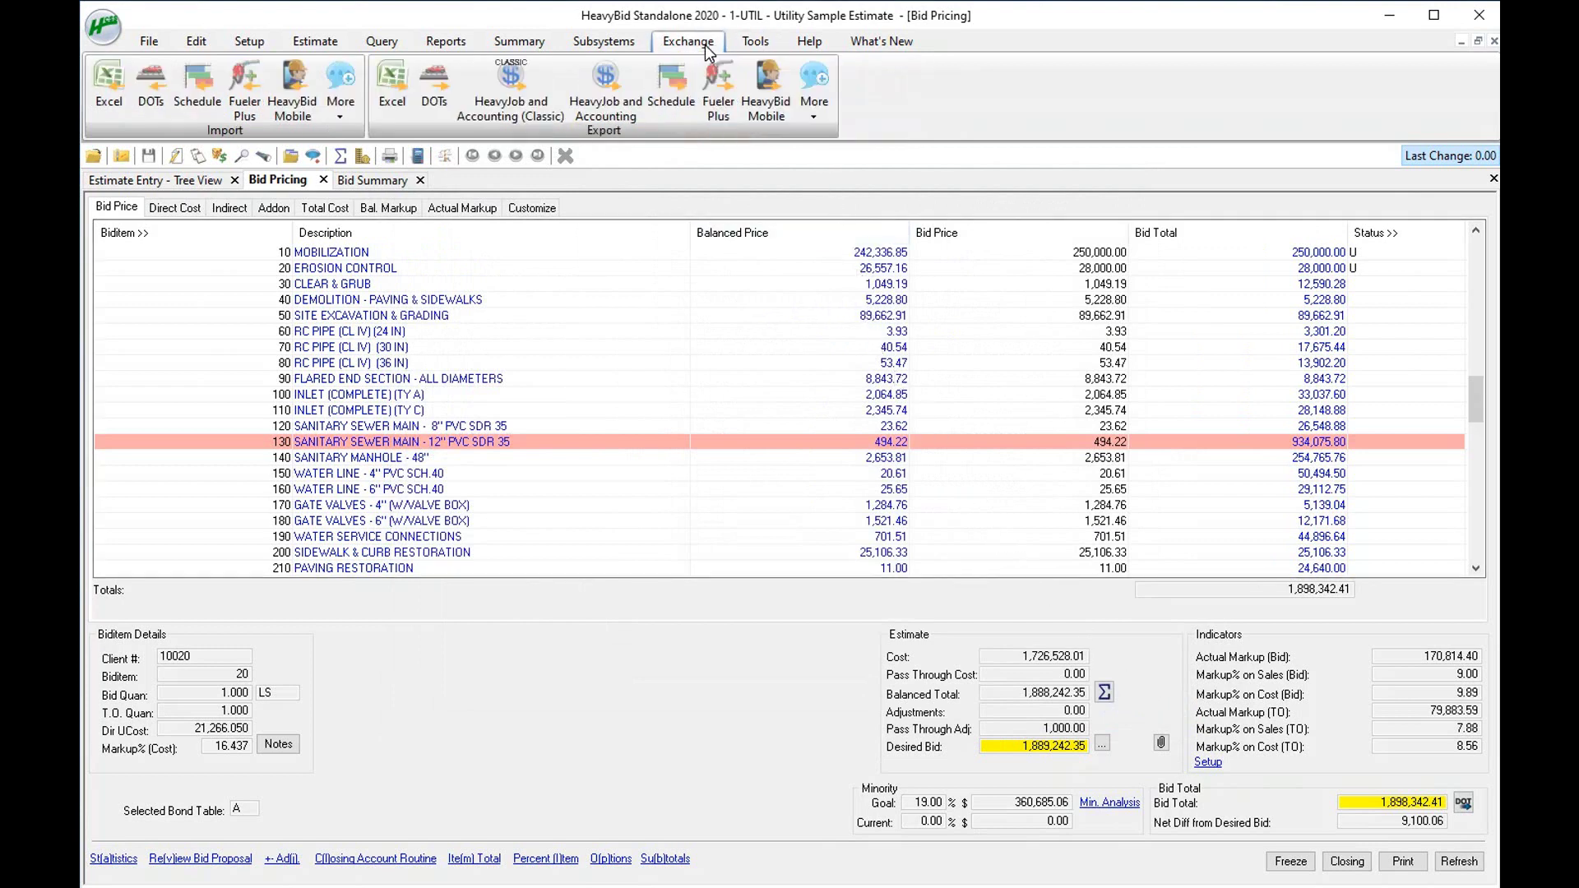
click(813, 87)
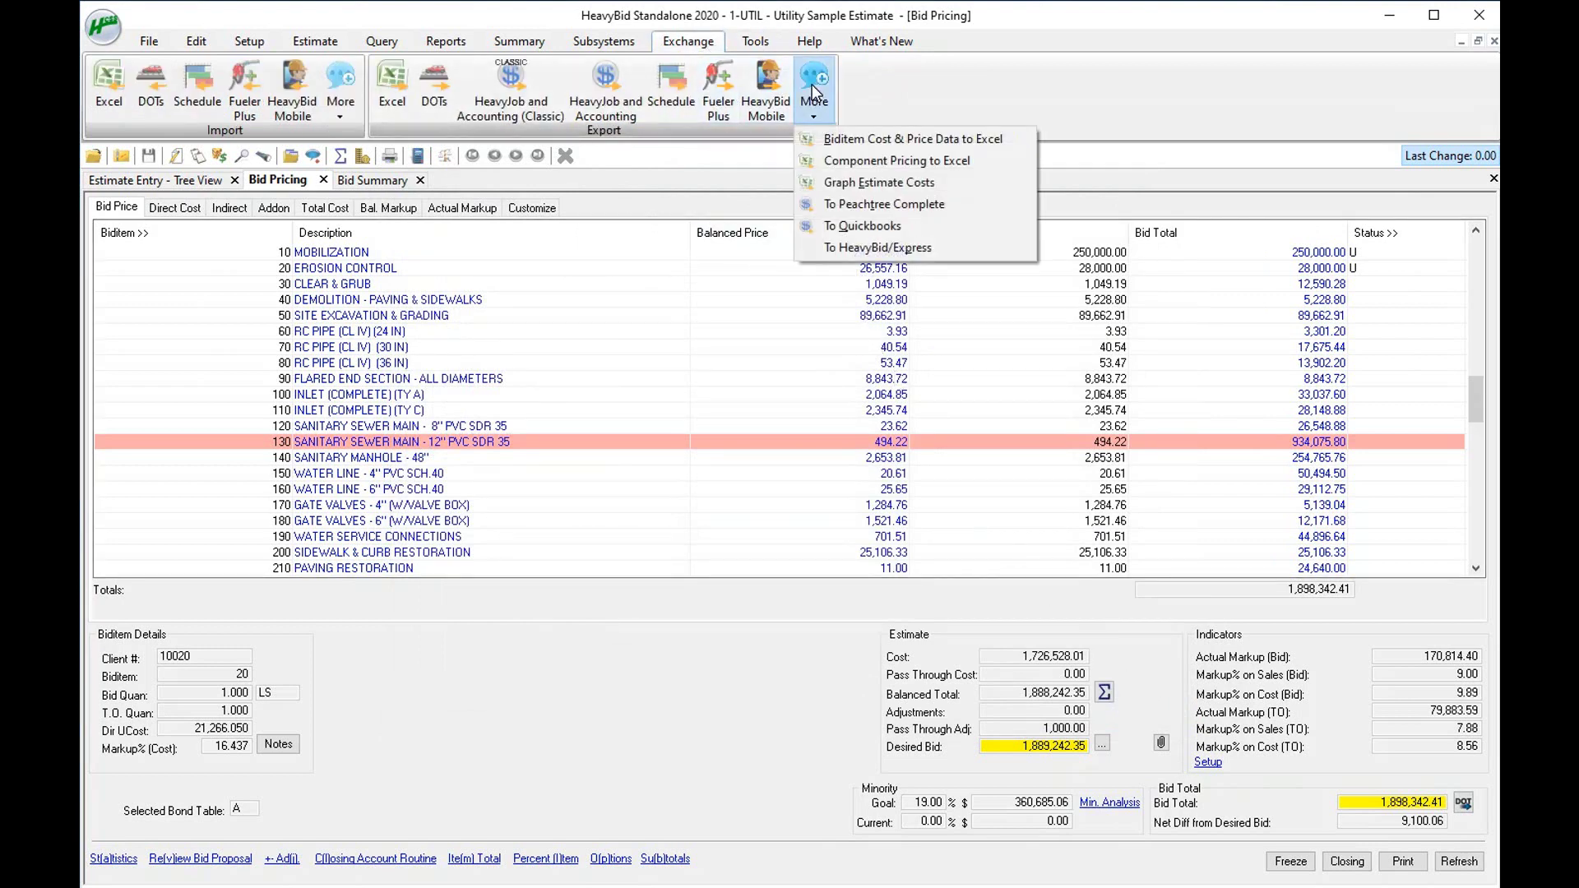
click(888, 161)
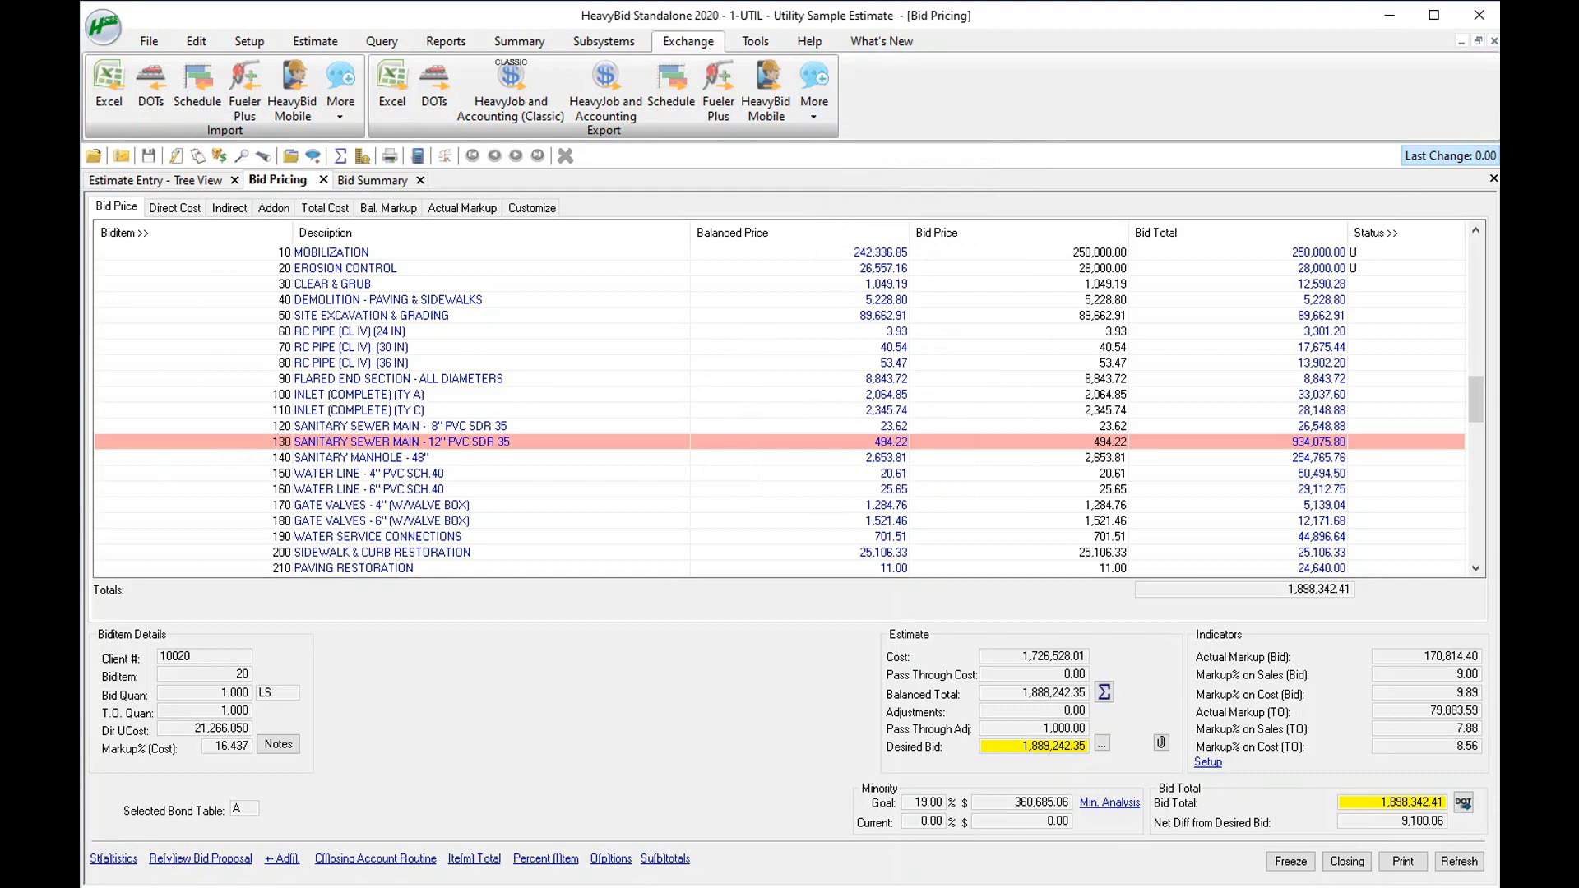
mouse_move(88, 600)
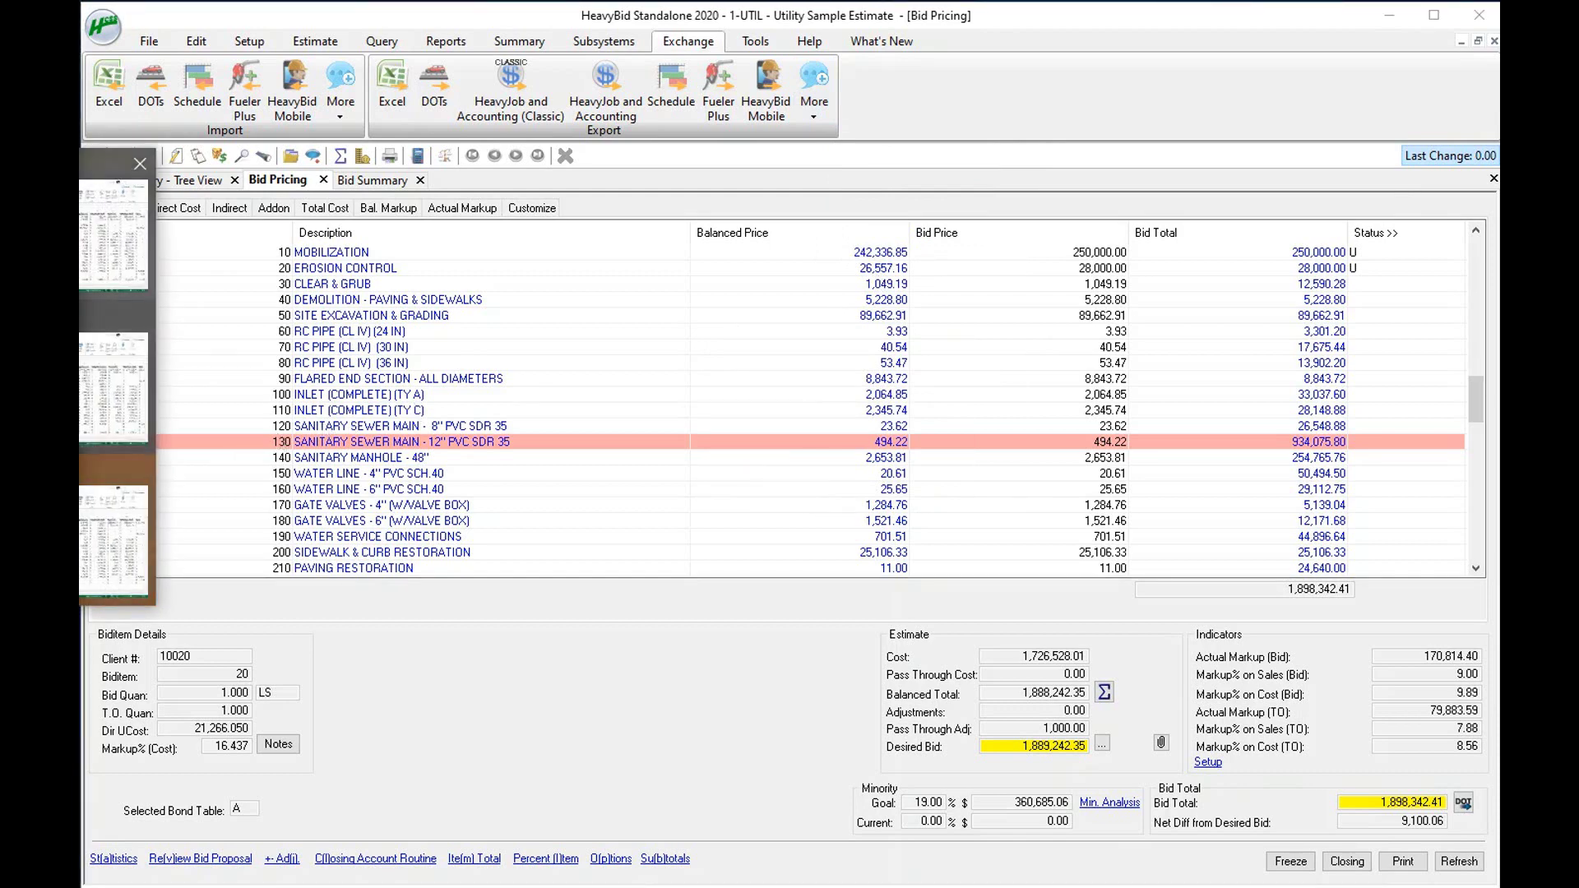
click(88, 600)
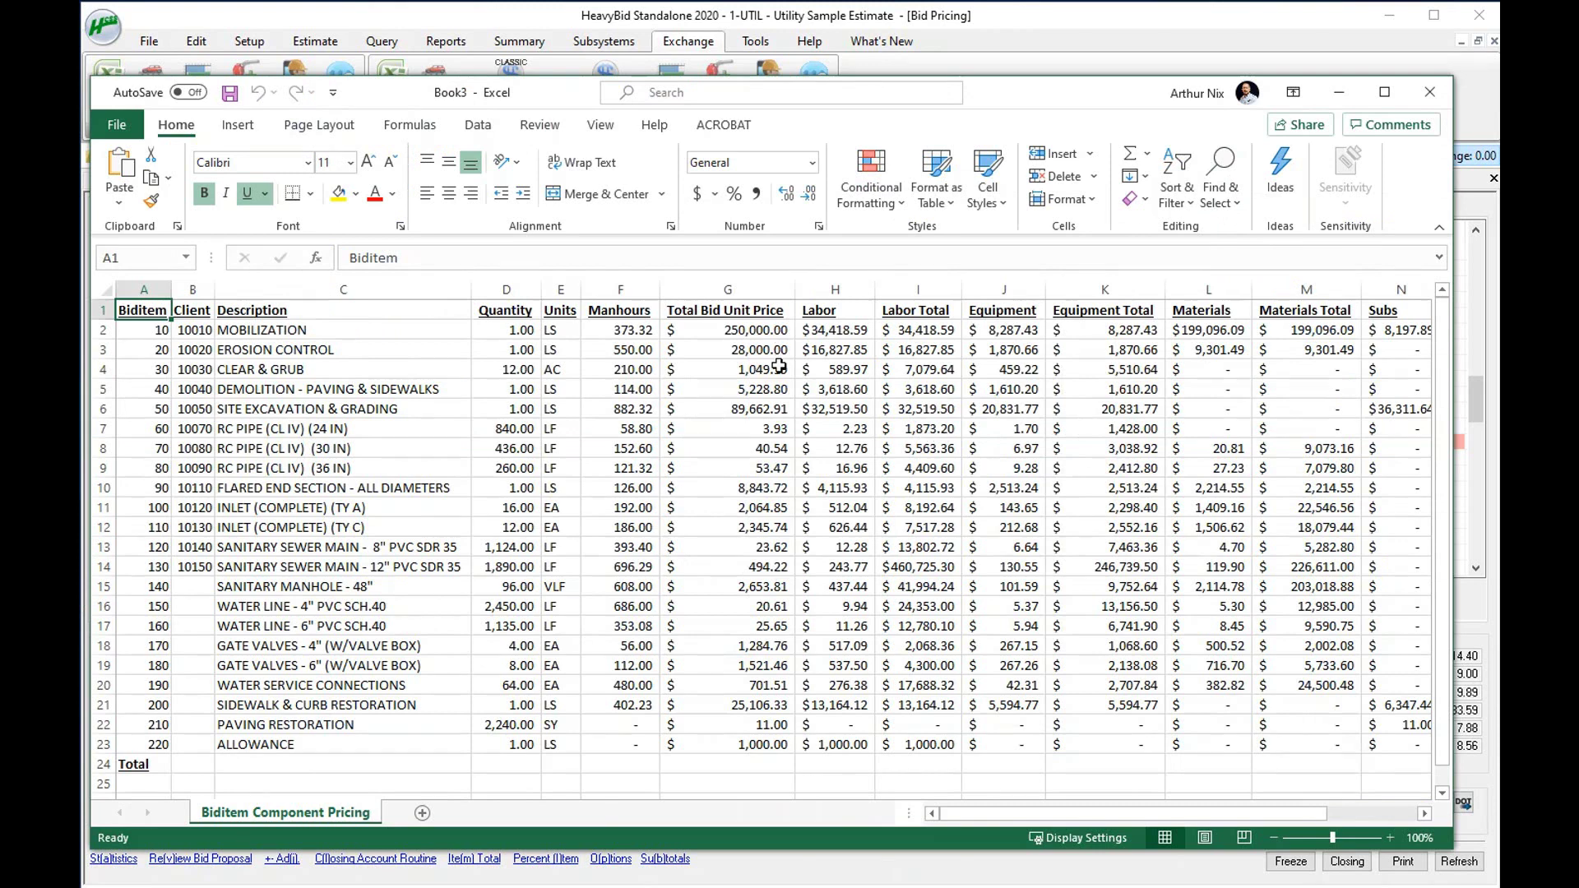
click(770, 330)
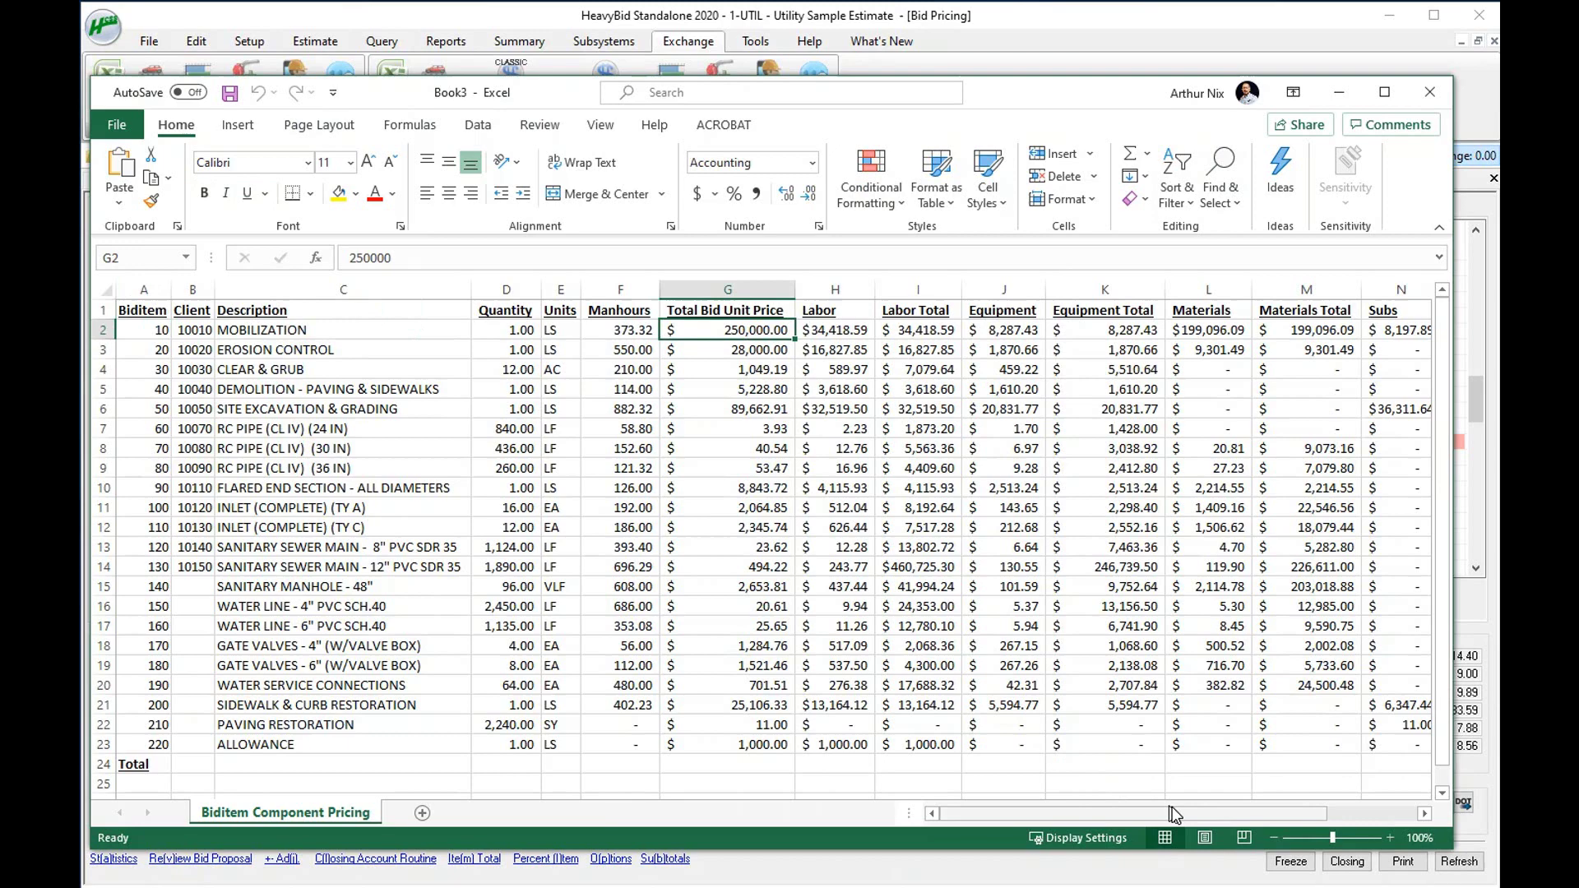
drag(1173, 814, 1313, 814)
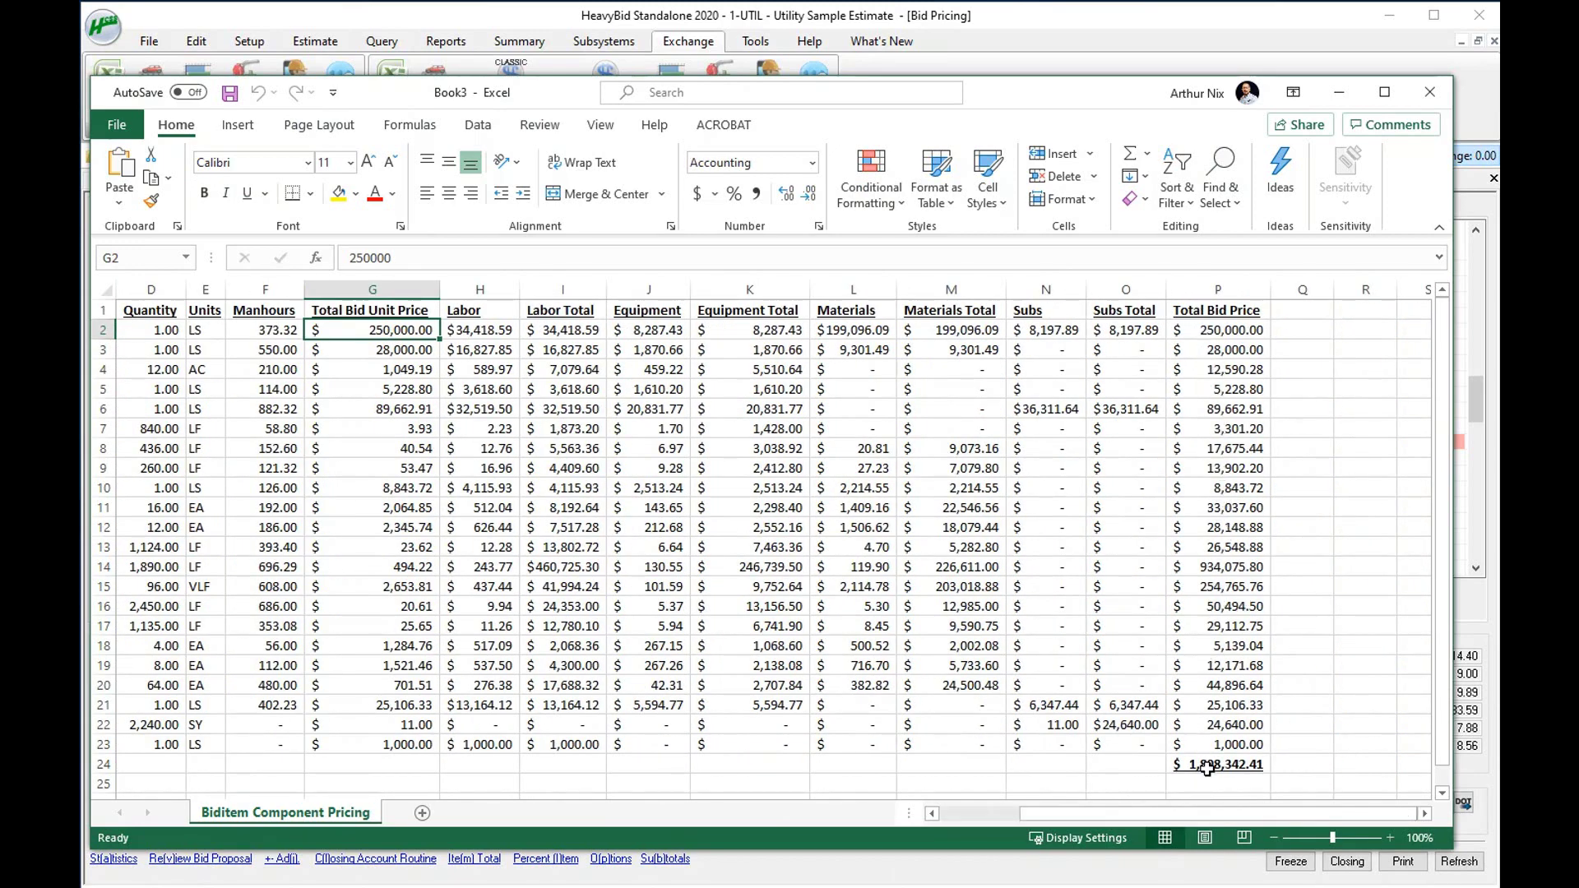
drag(1209, 814, 921, 796)
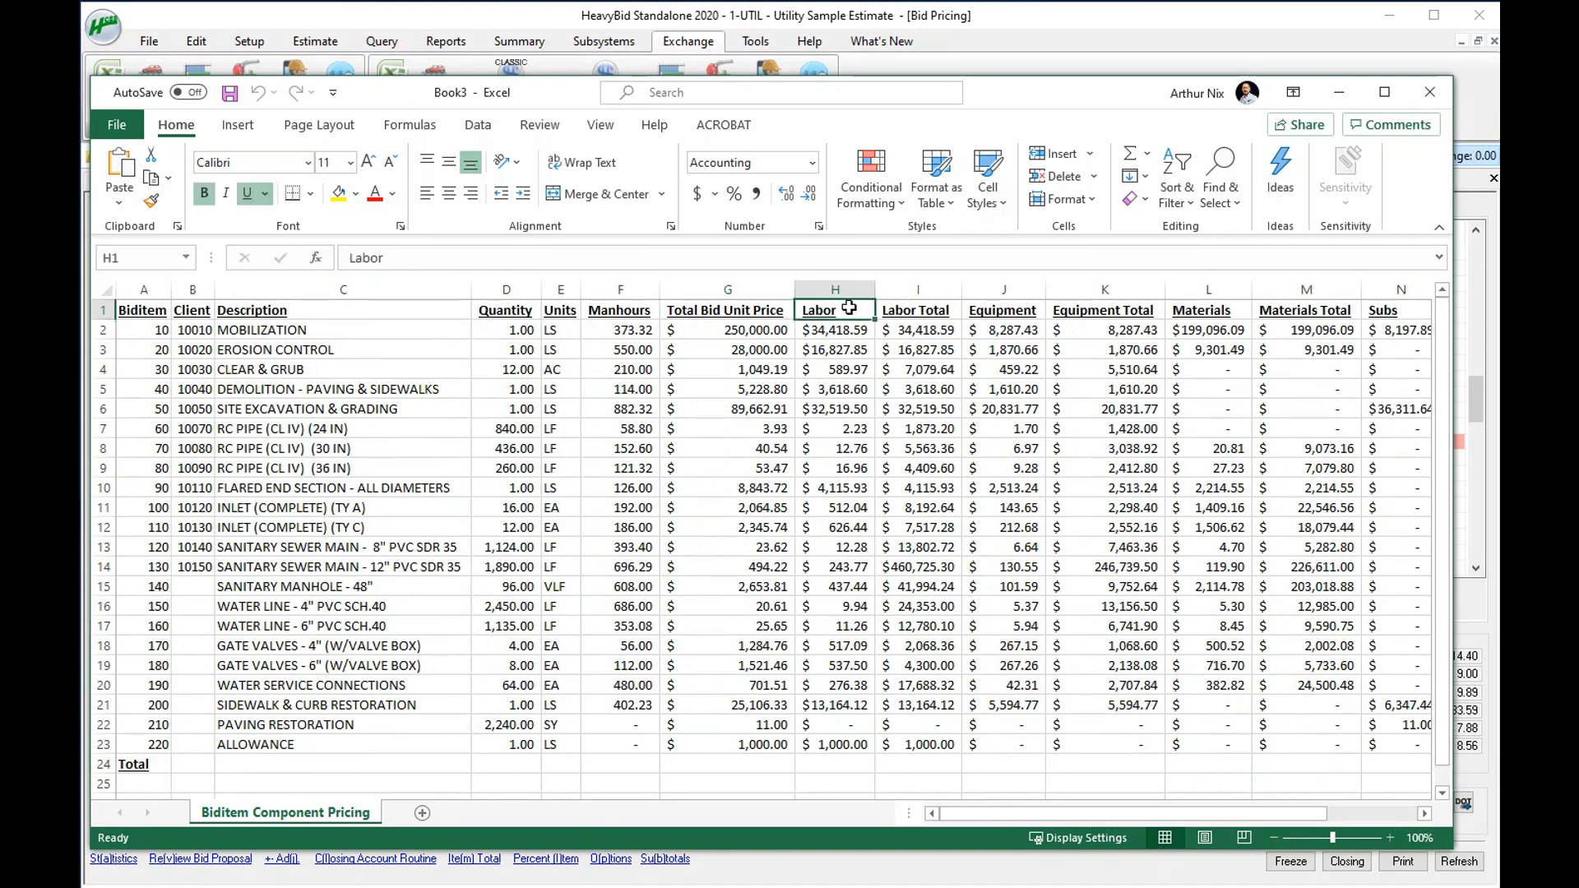
click(915, 308)
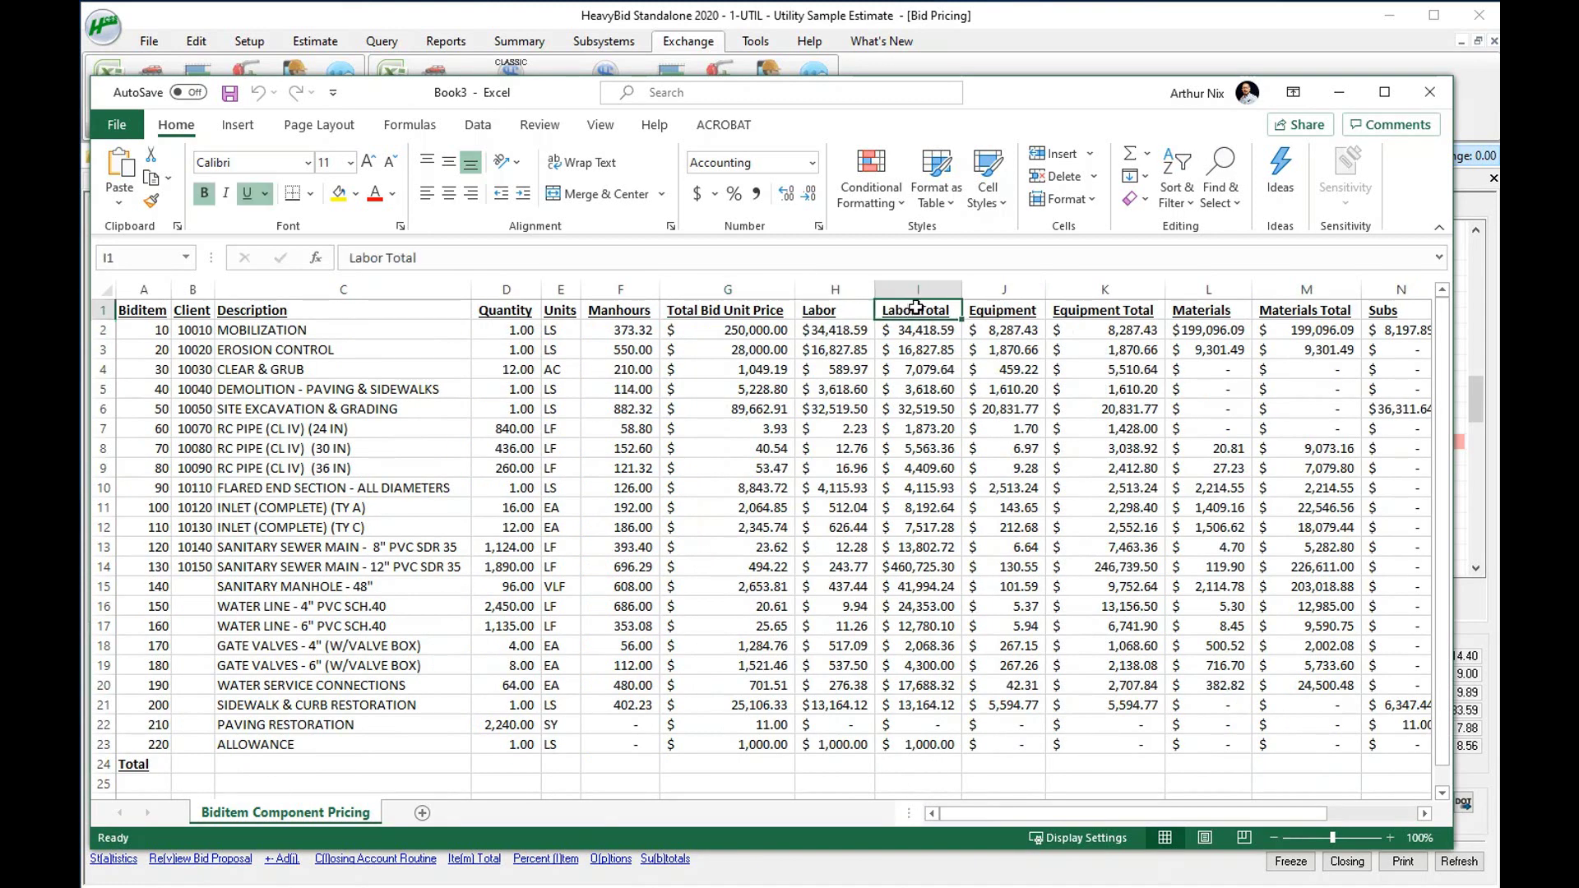
click(991, 311)
click(1069, 311)
click(1234, 311)
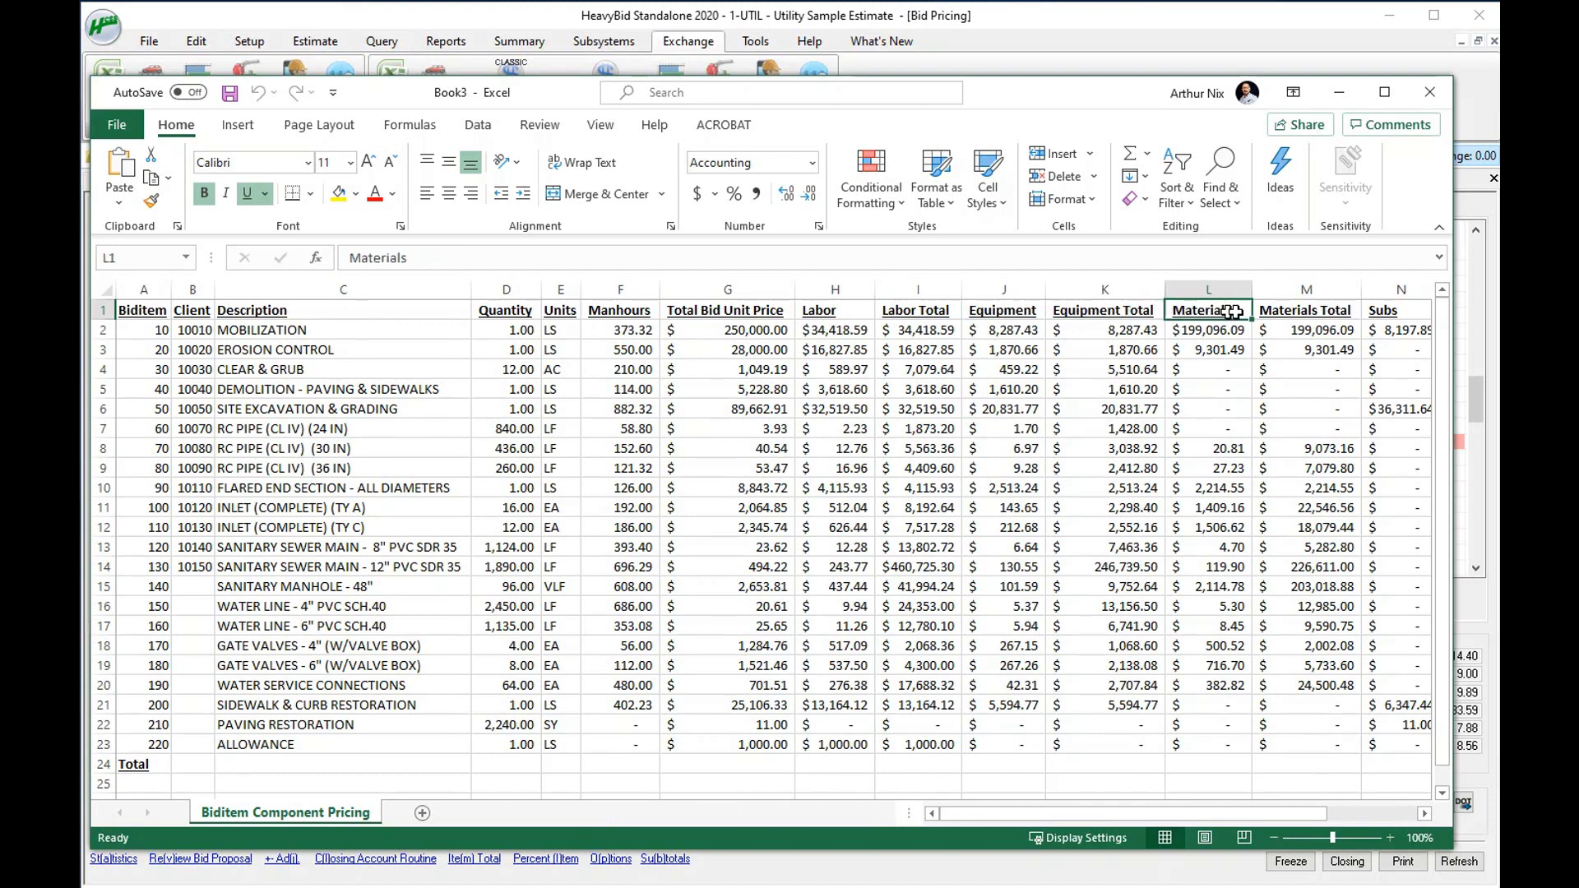
click(1282, 310)
click(1390, 311)
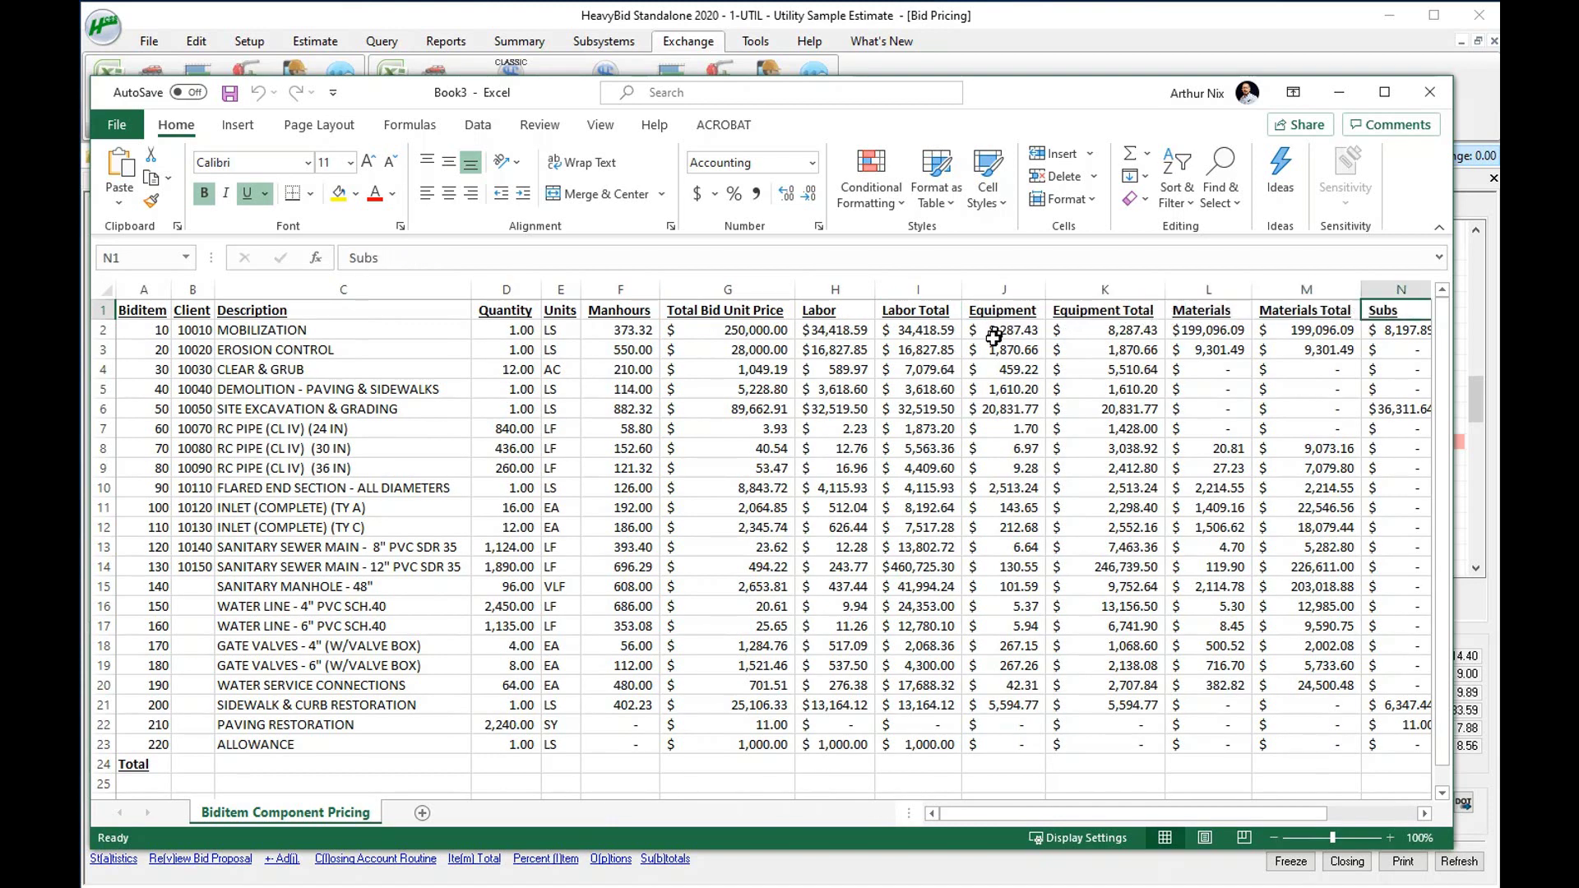
click(934, 371)
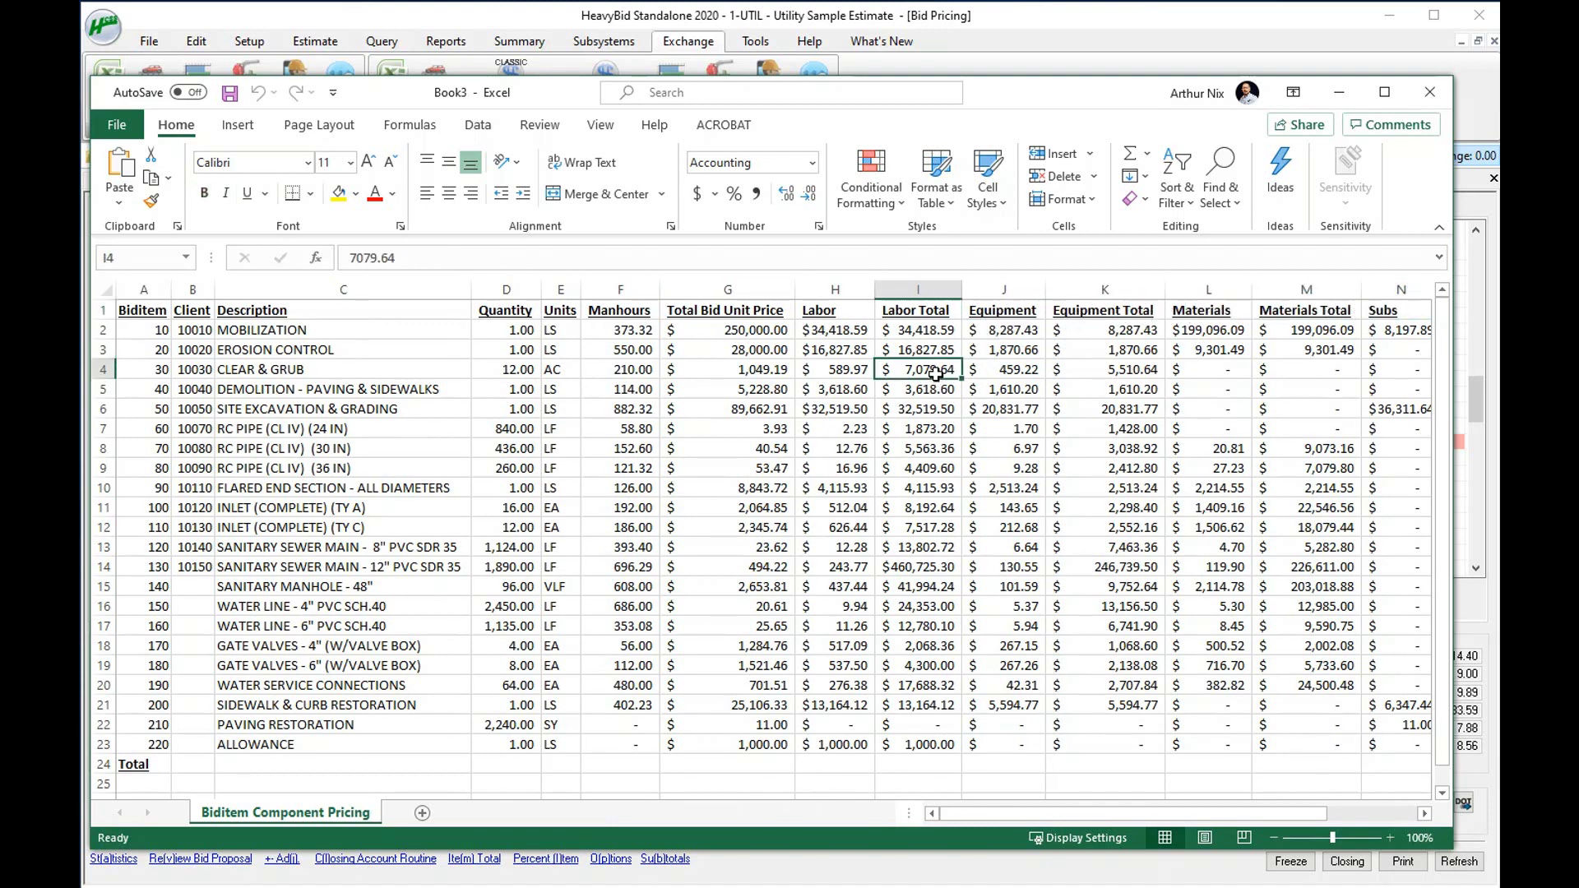
click(526, 371)
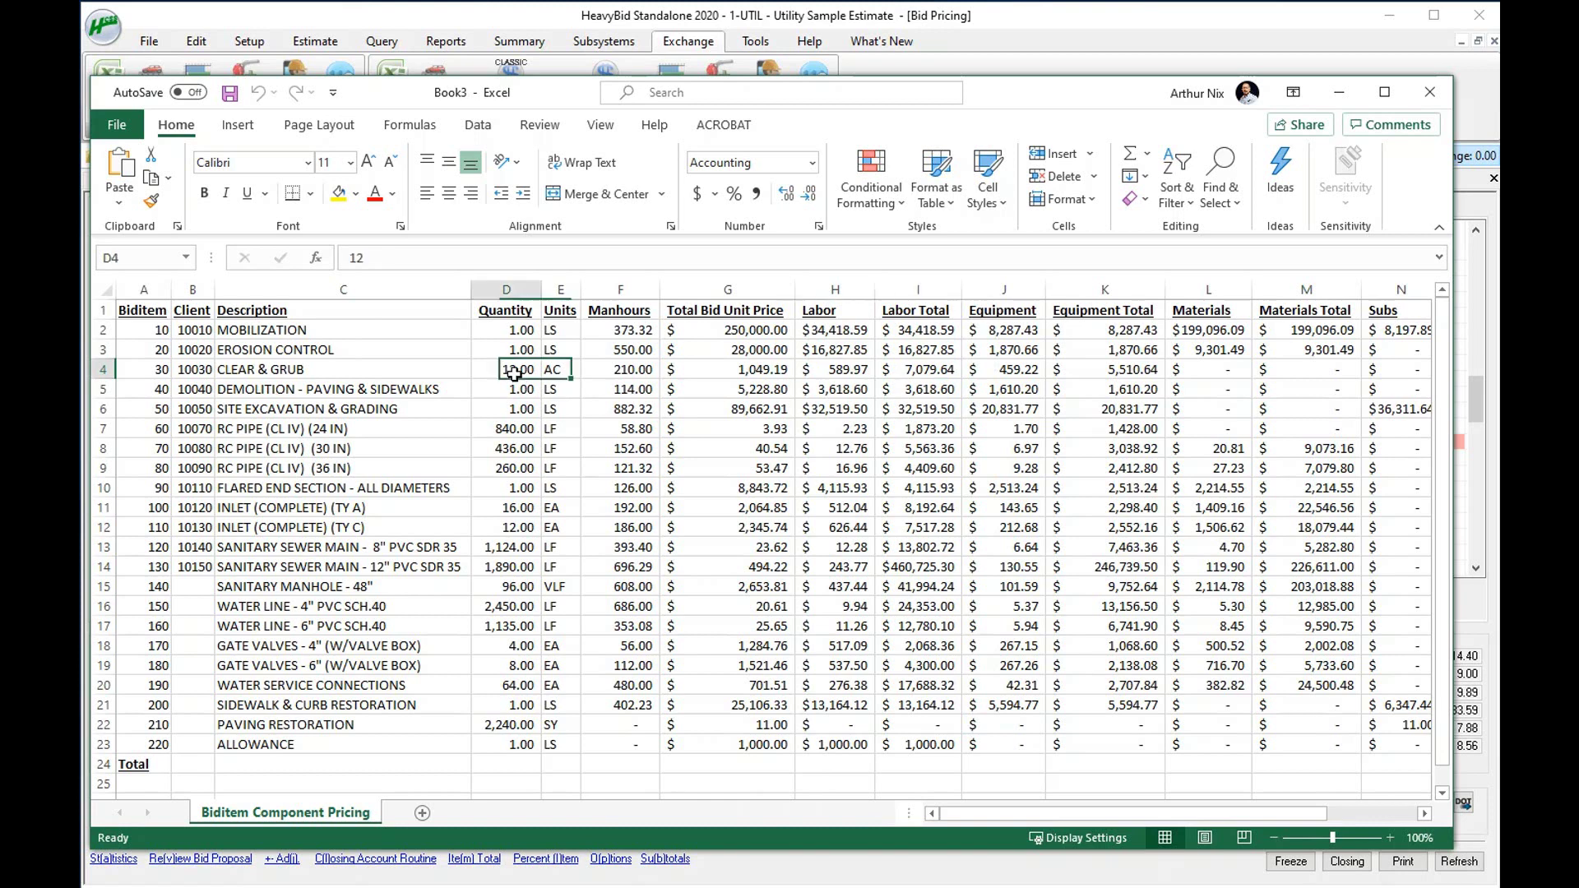
click(839, 371)
click(758, 375)
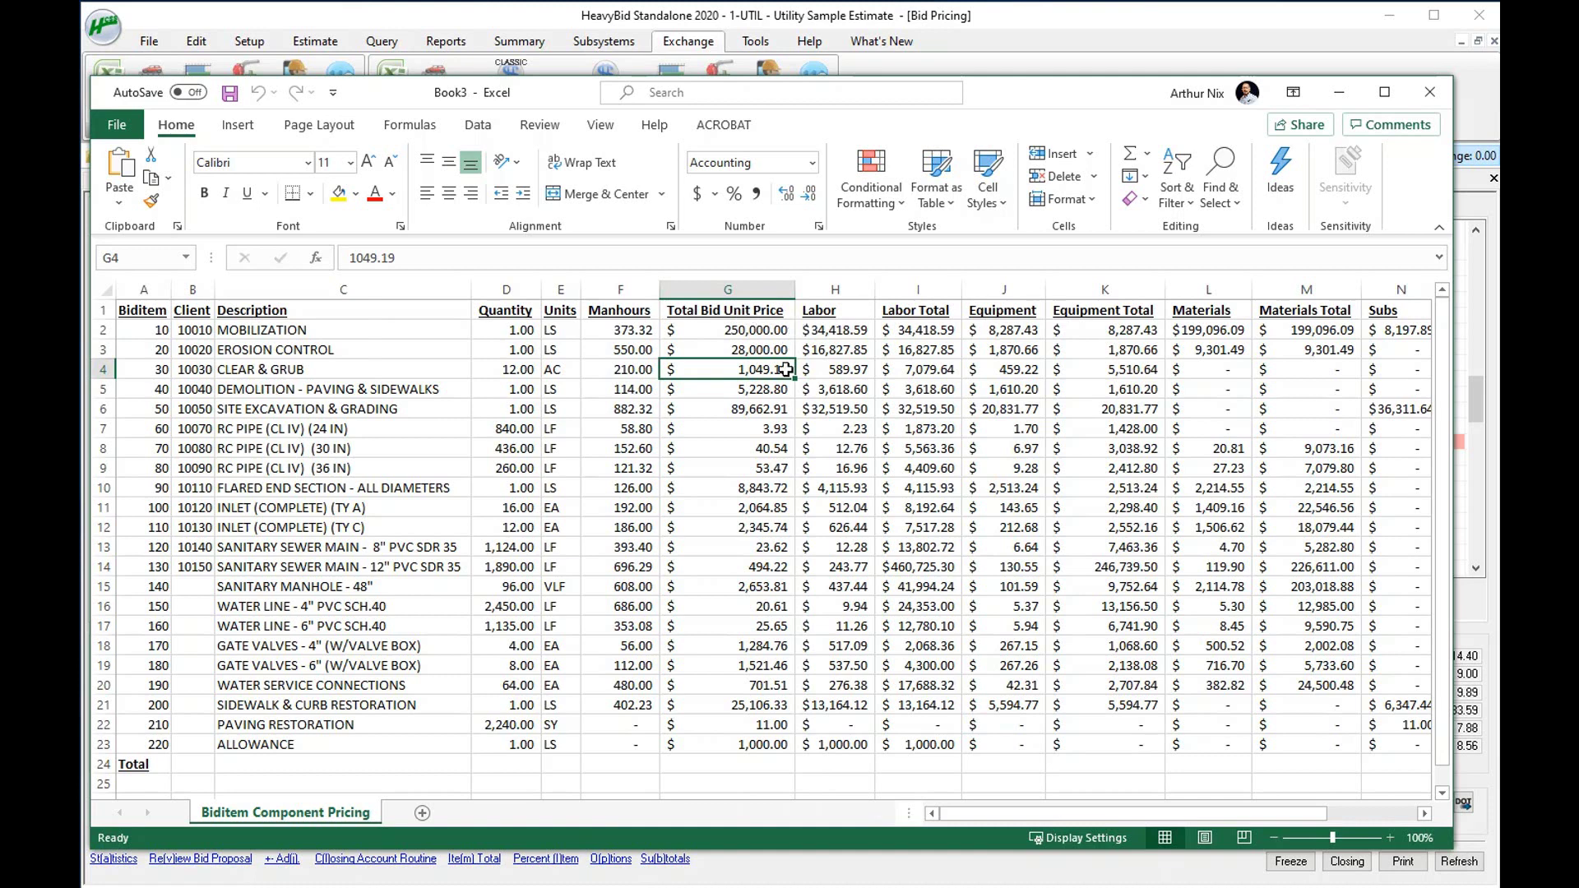
click(839, 380)
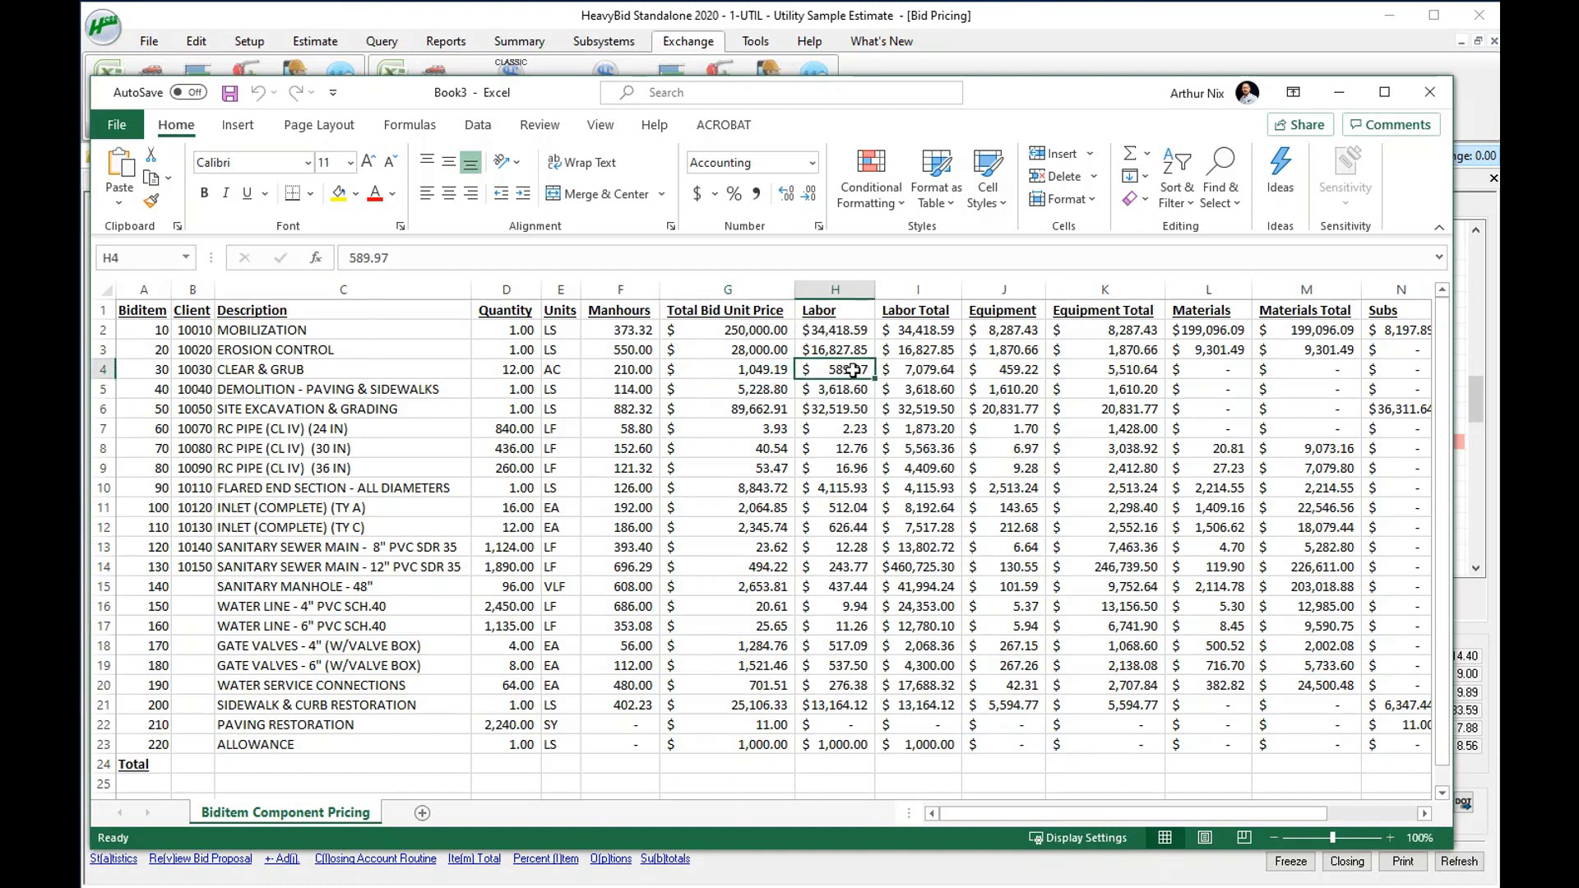
click(1024, 375)
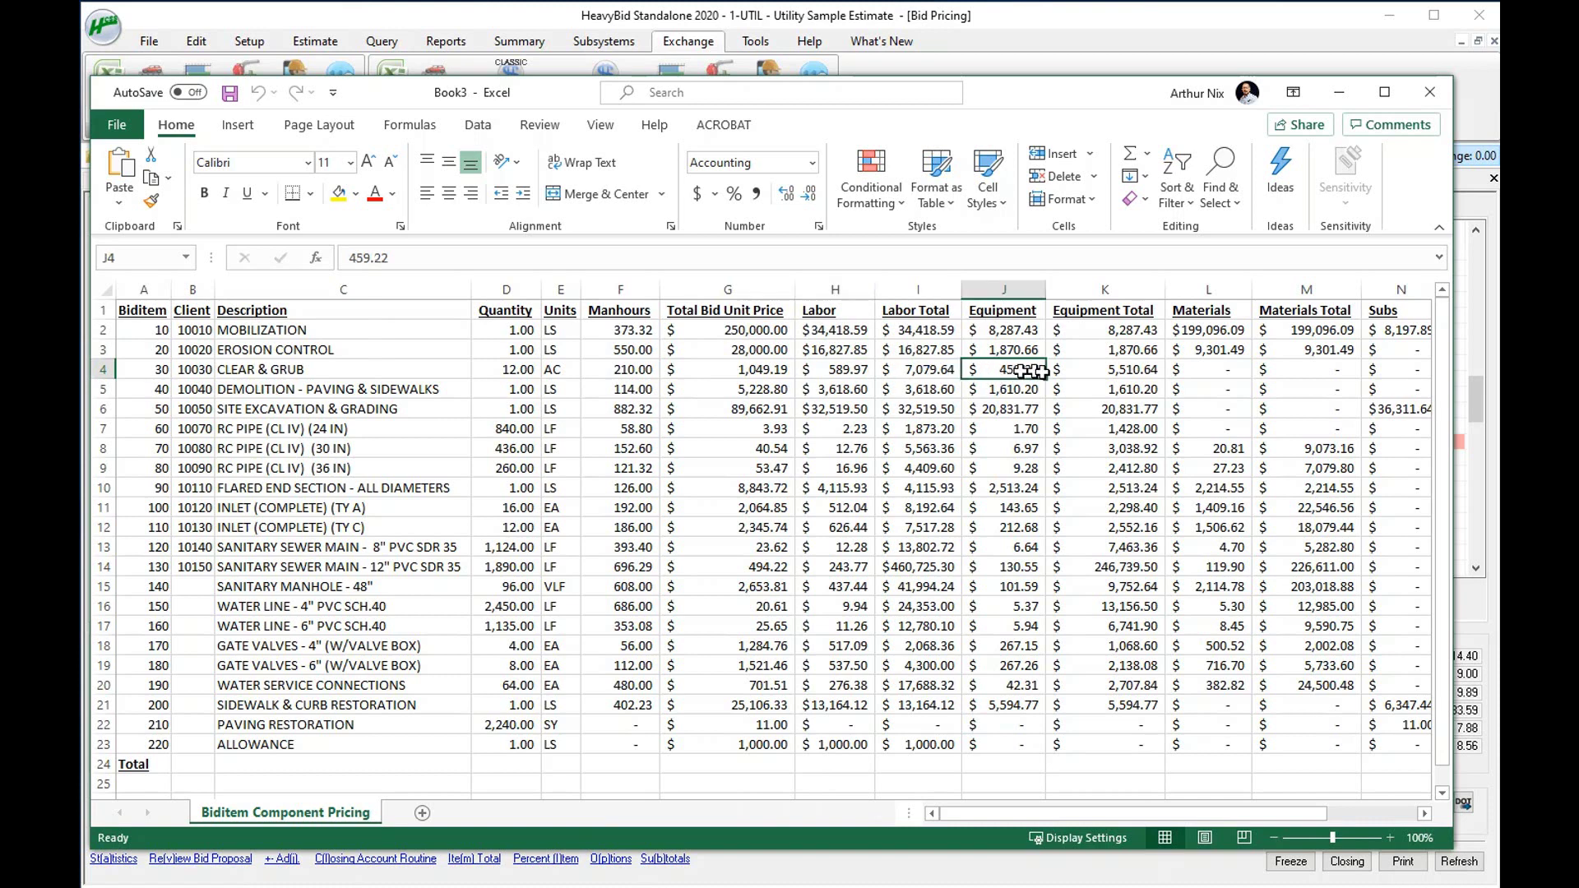
click(1215, 378)
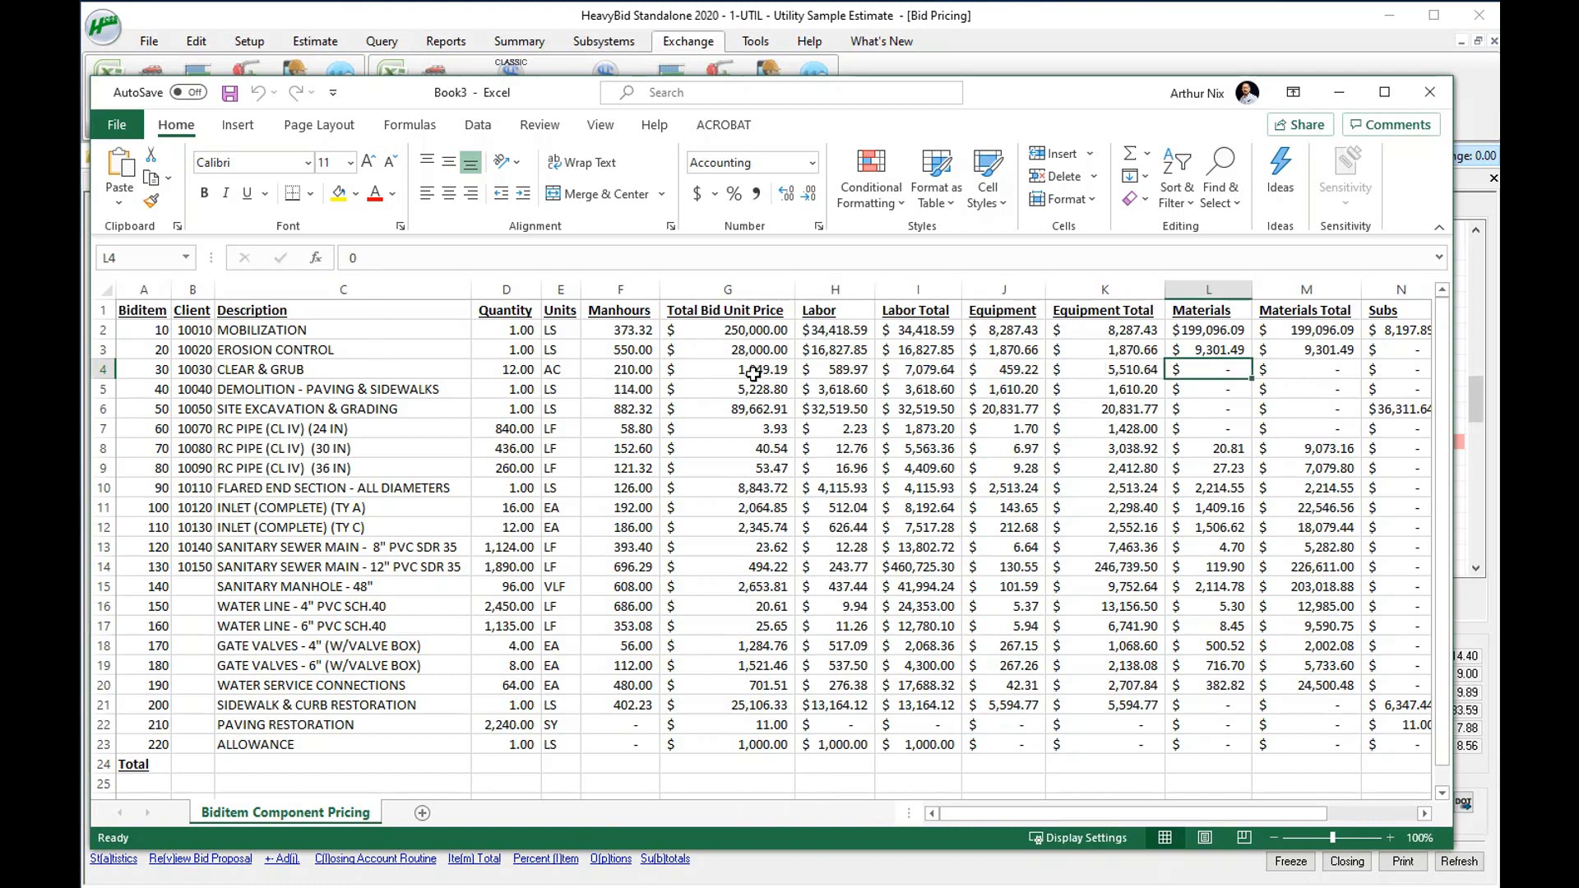
click(782, 376)
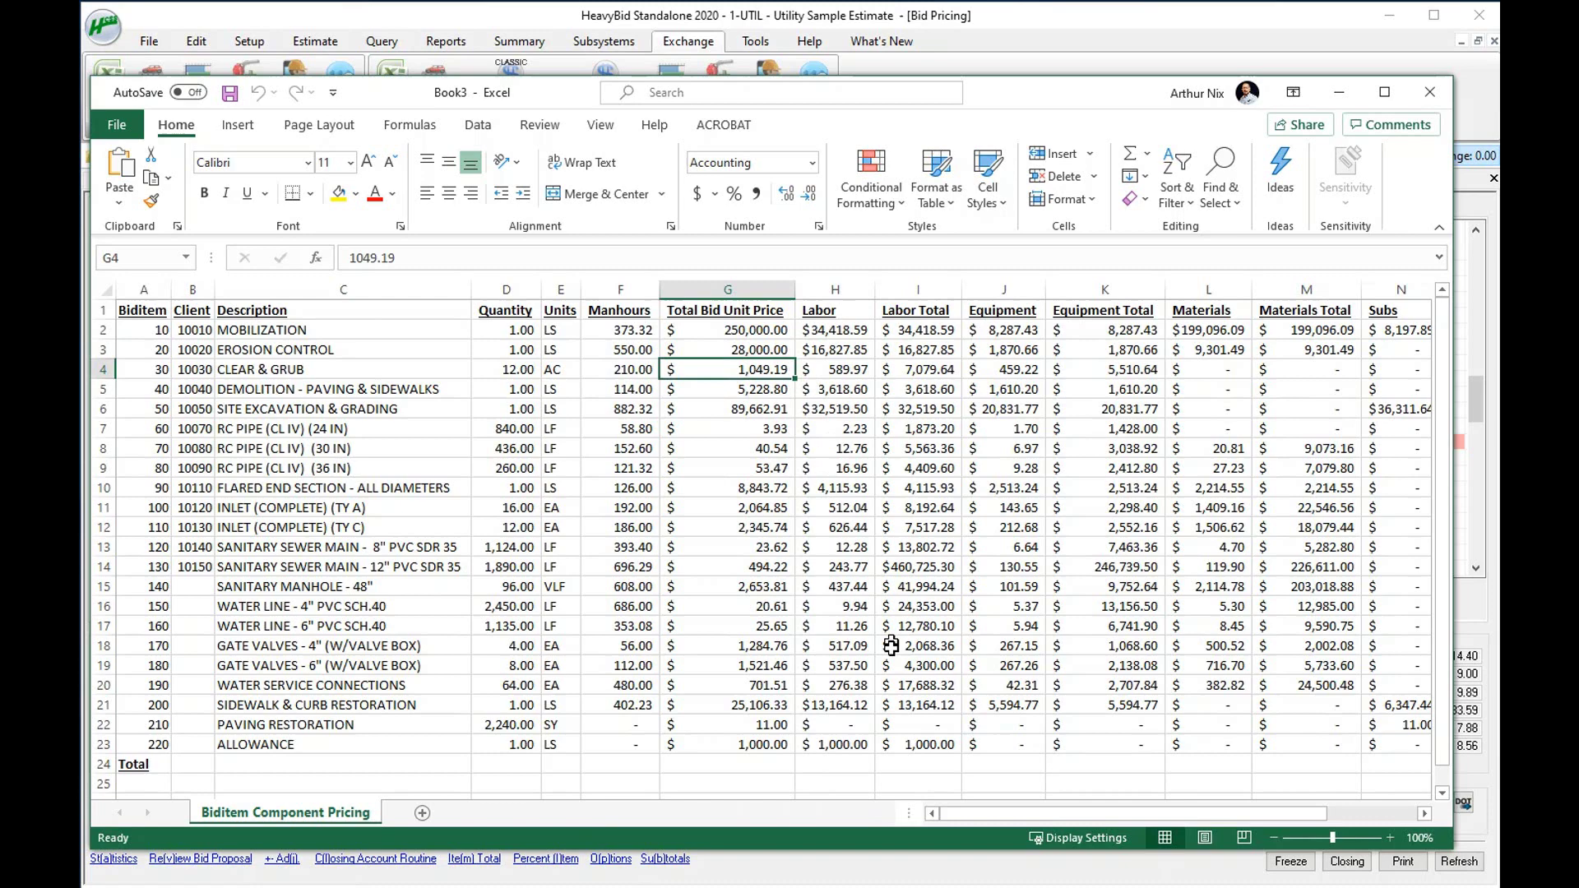
drag(997, 814, 1133, 801)
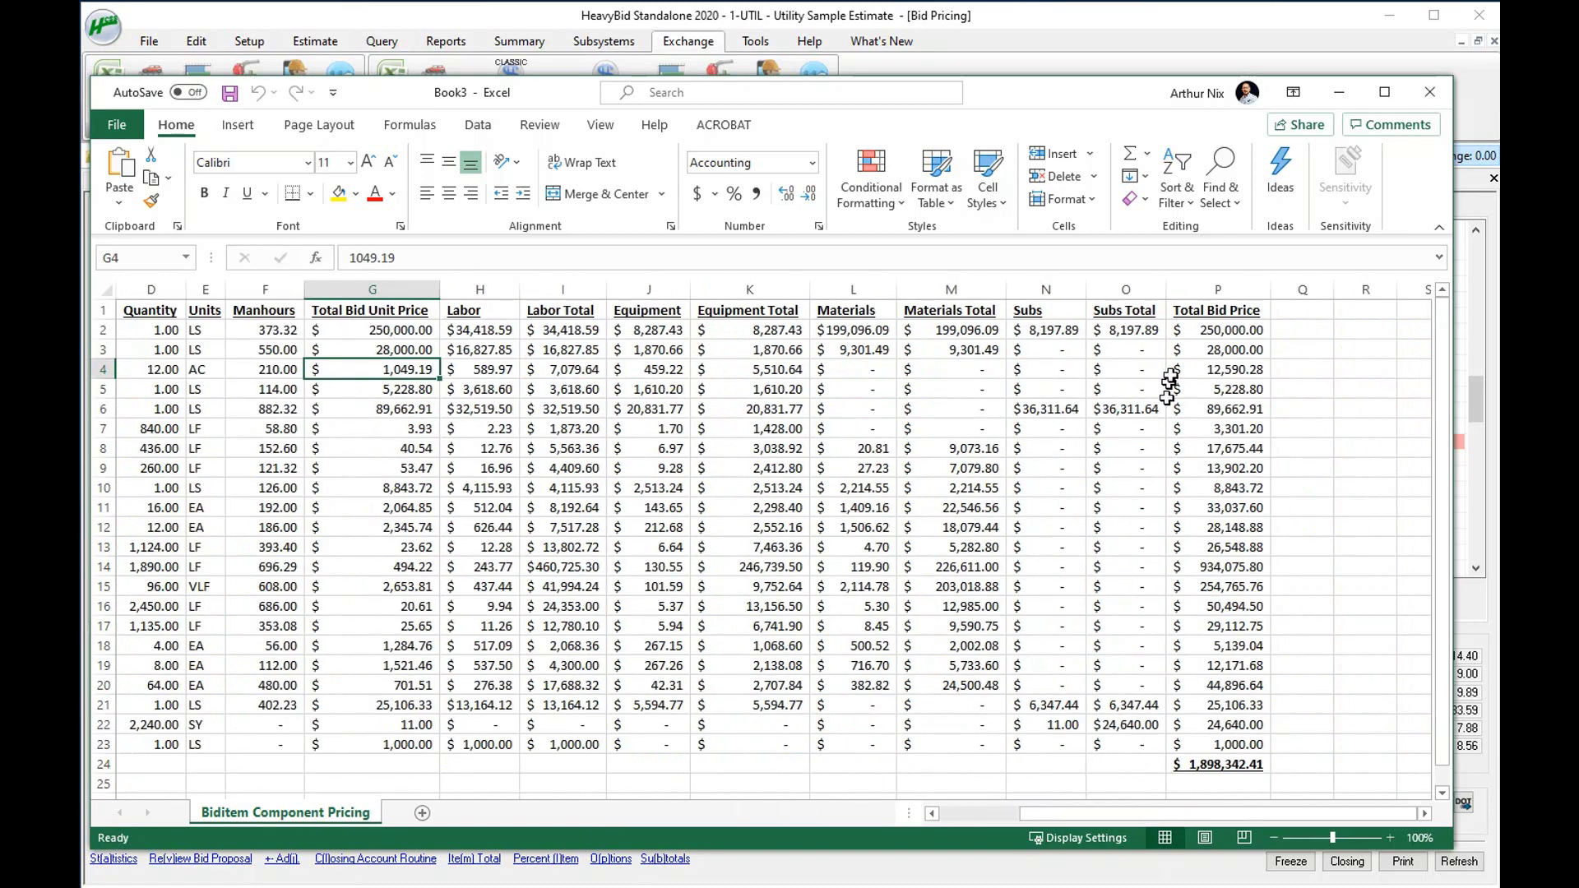
click(1240, 378)
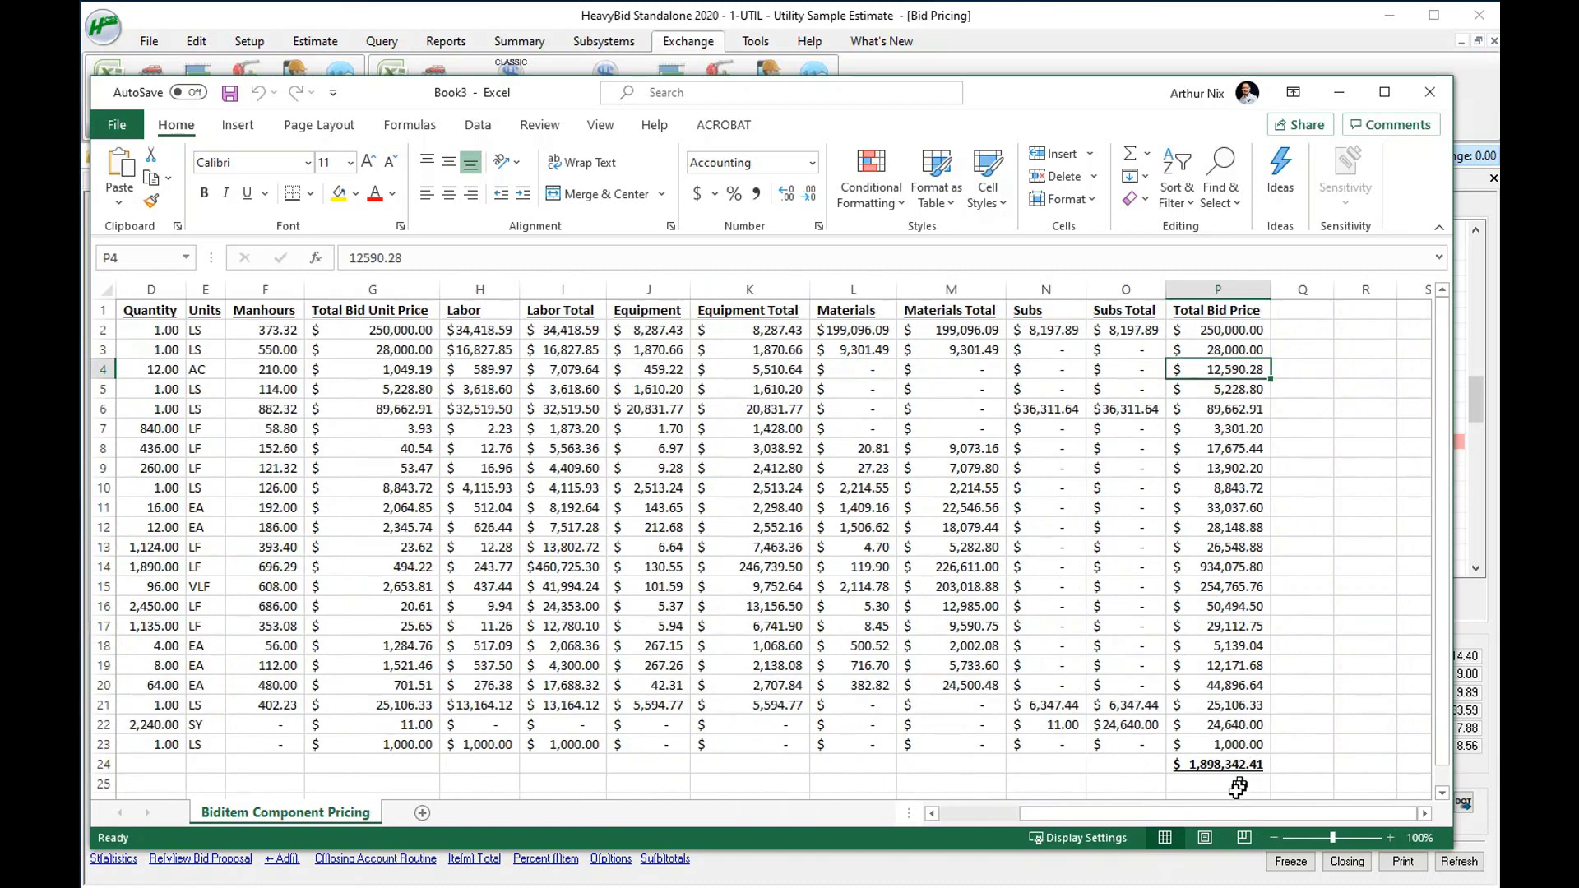
click(1212, 764)
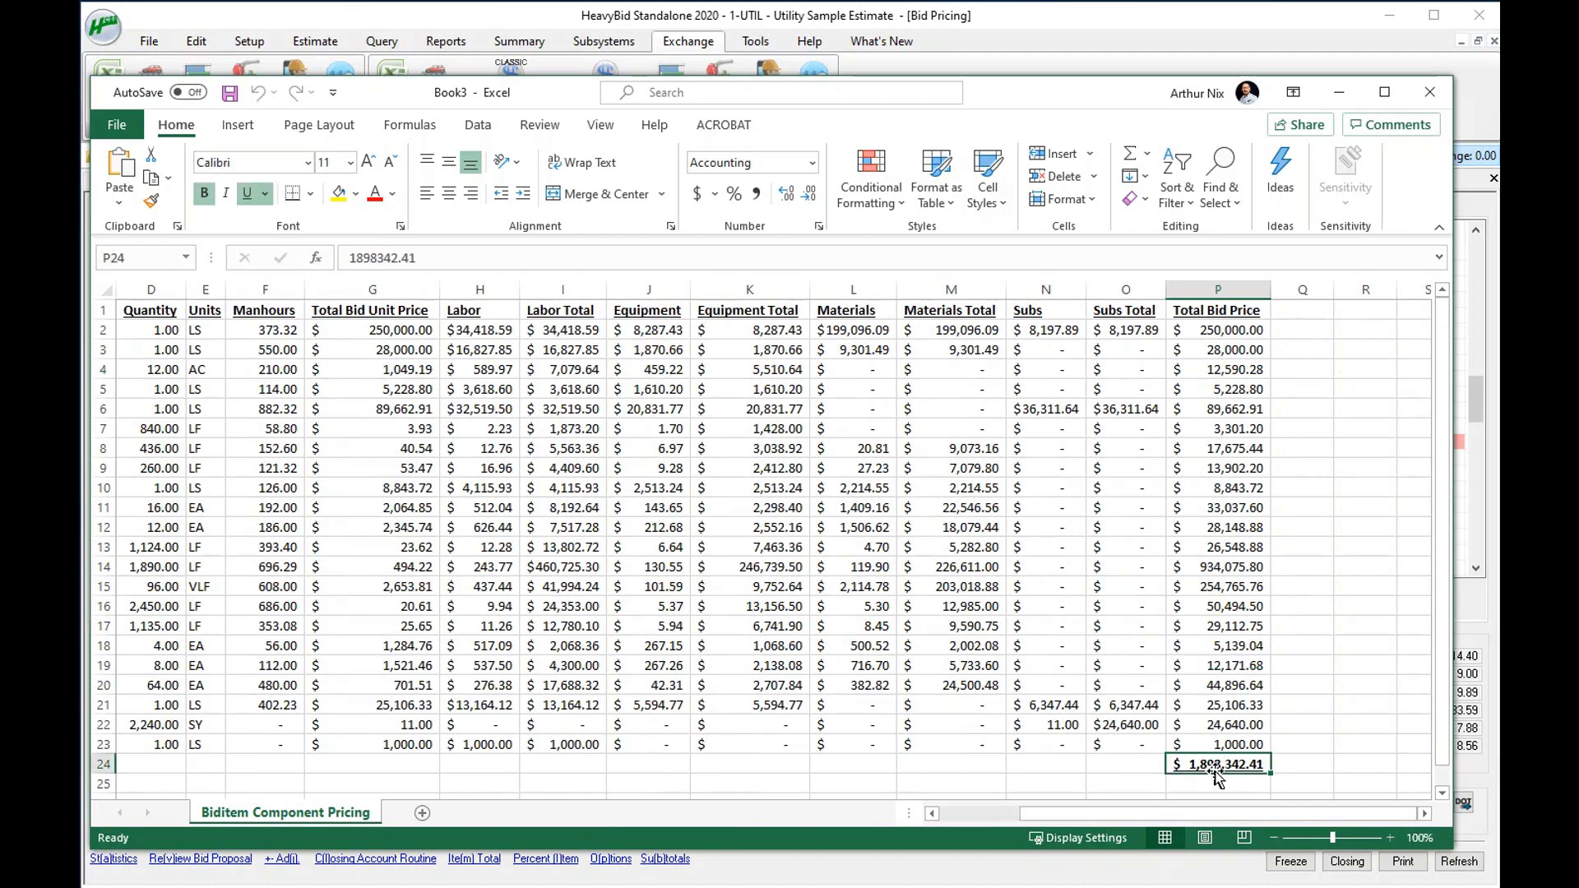
drag(1225, 812, 1045, 816)
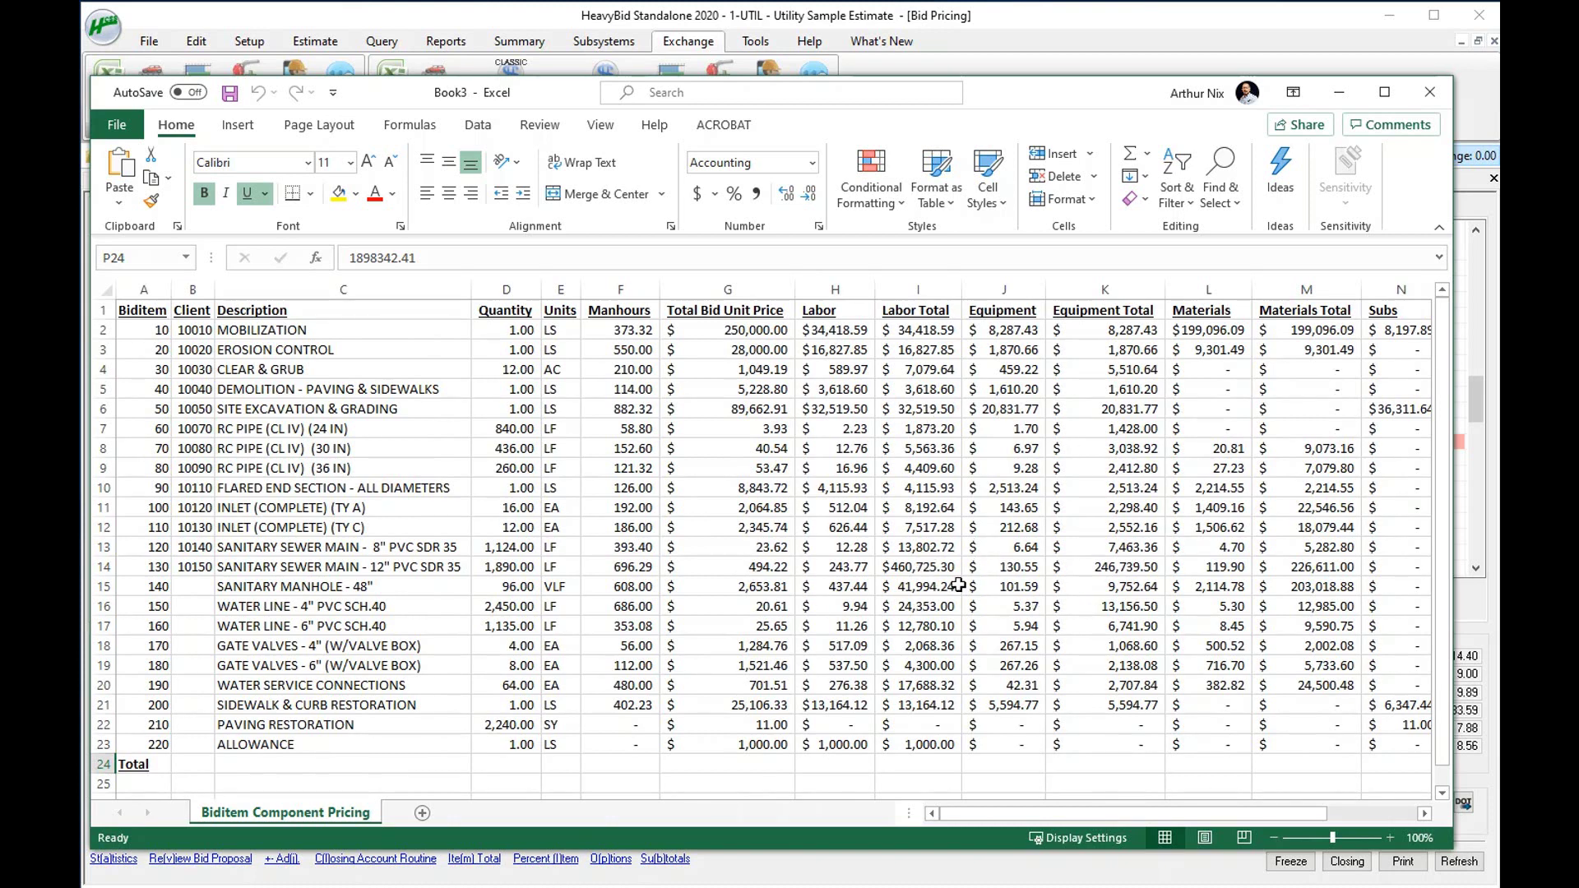
click(933, 390)
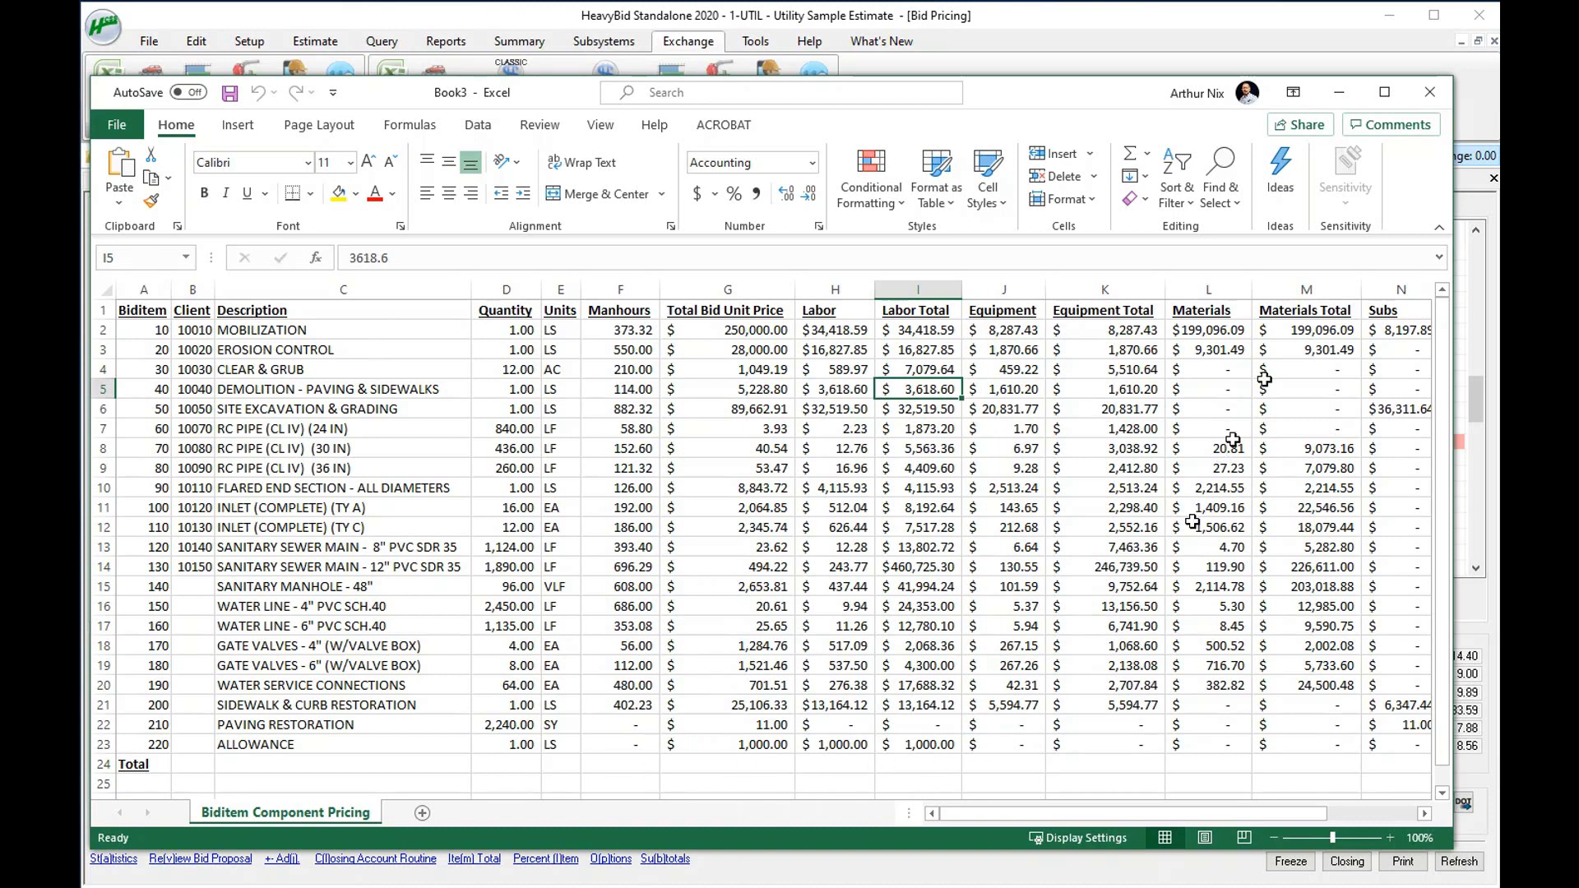
- Close the exported component pricing workbook in Excel with Don't Save
click(98, 127)
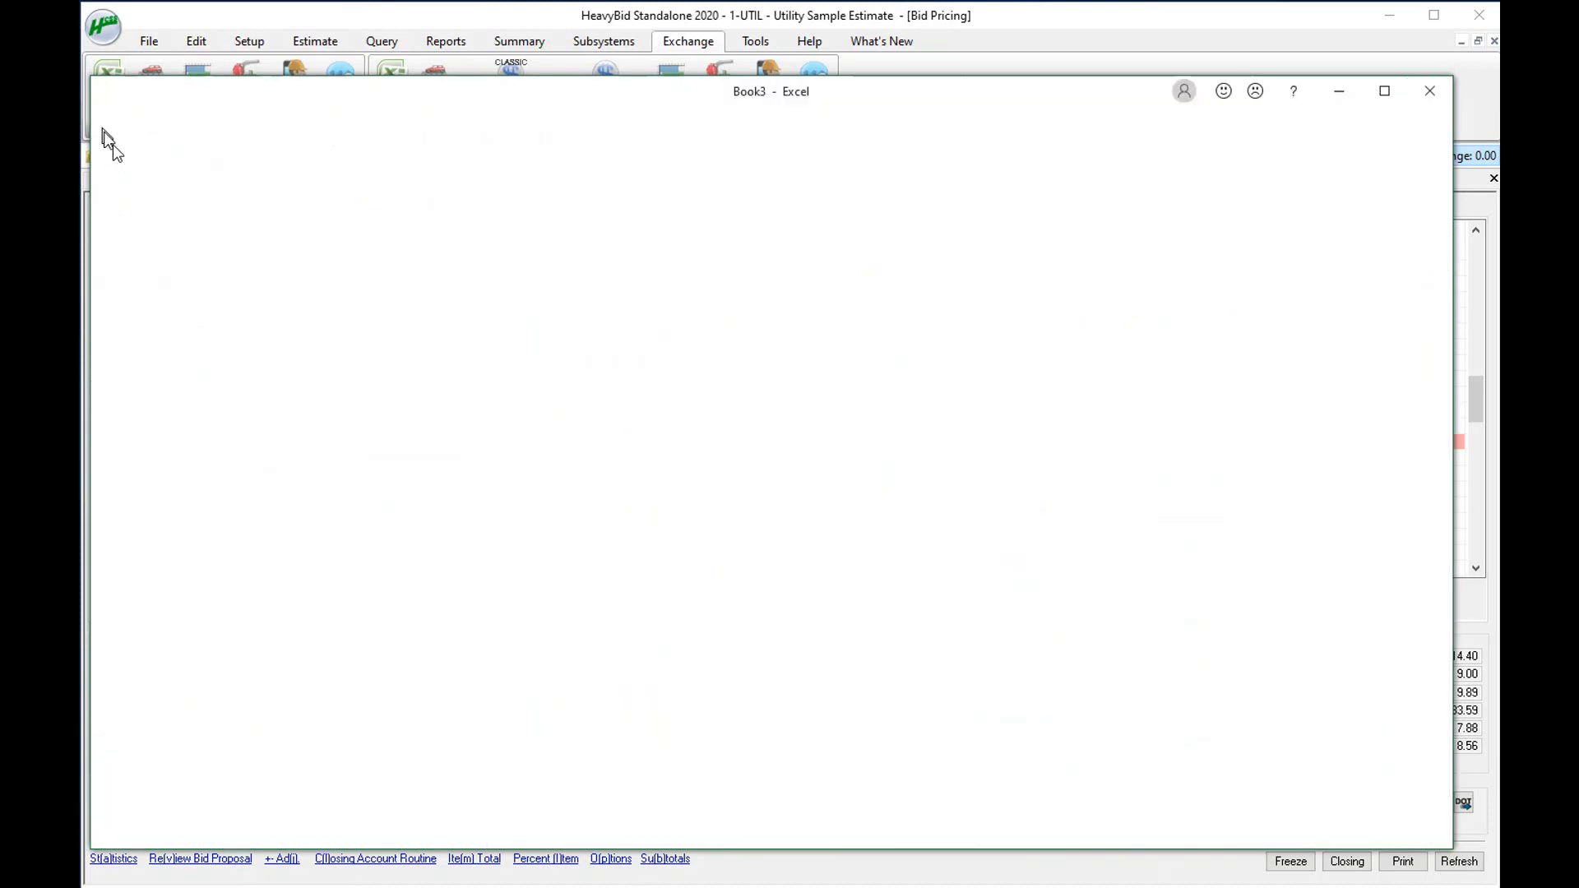
click(162, 386)
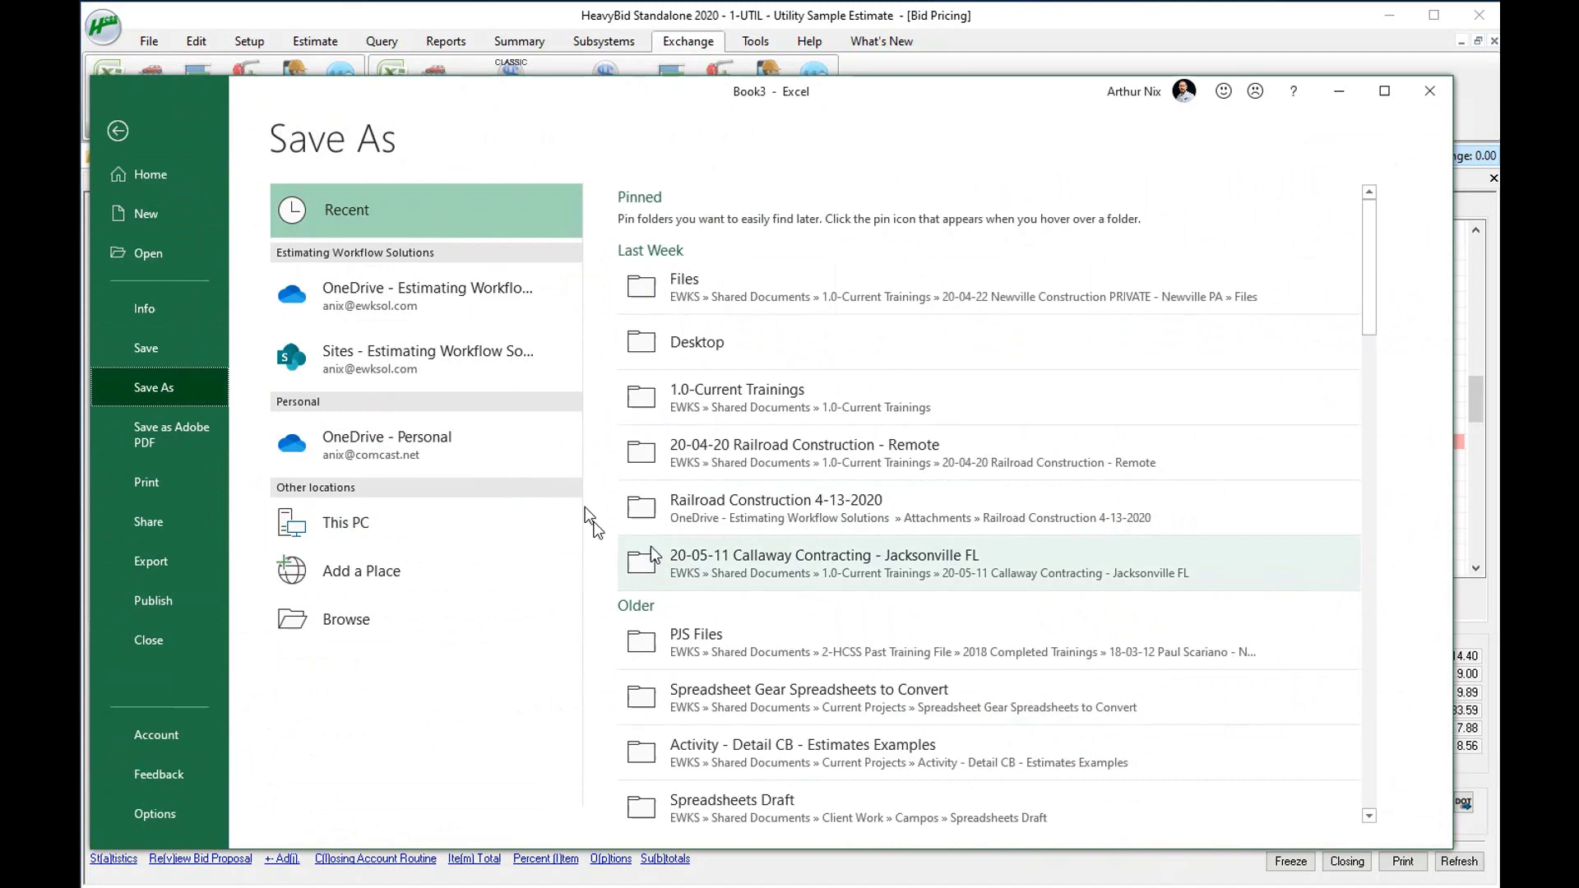
click(1430, 90)
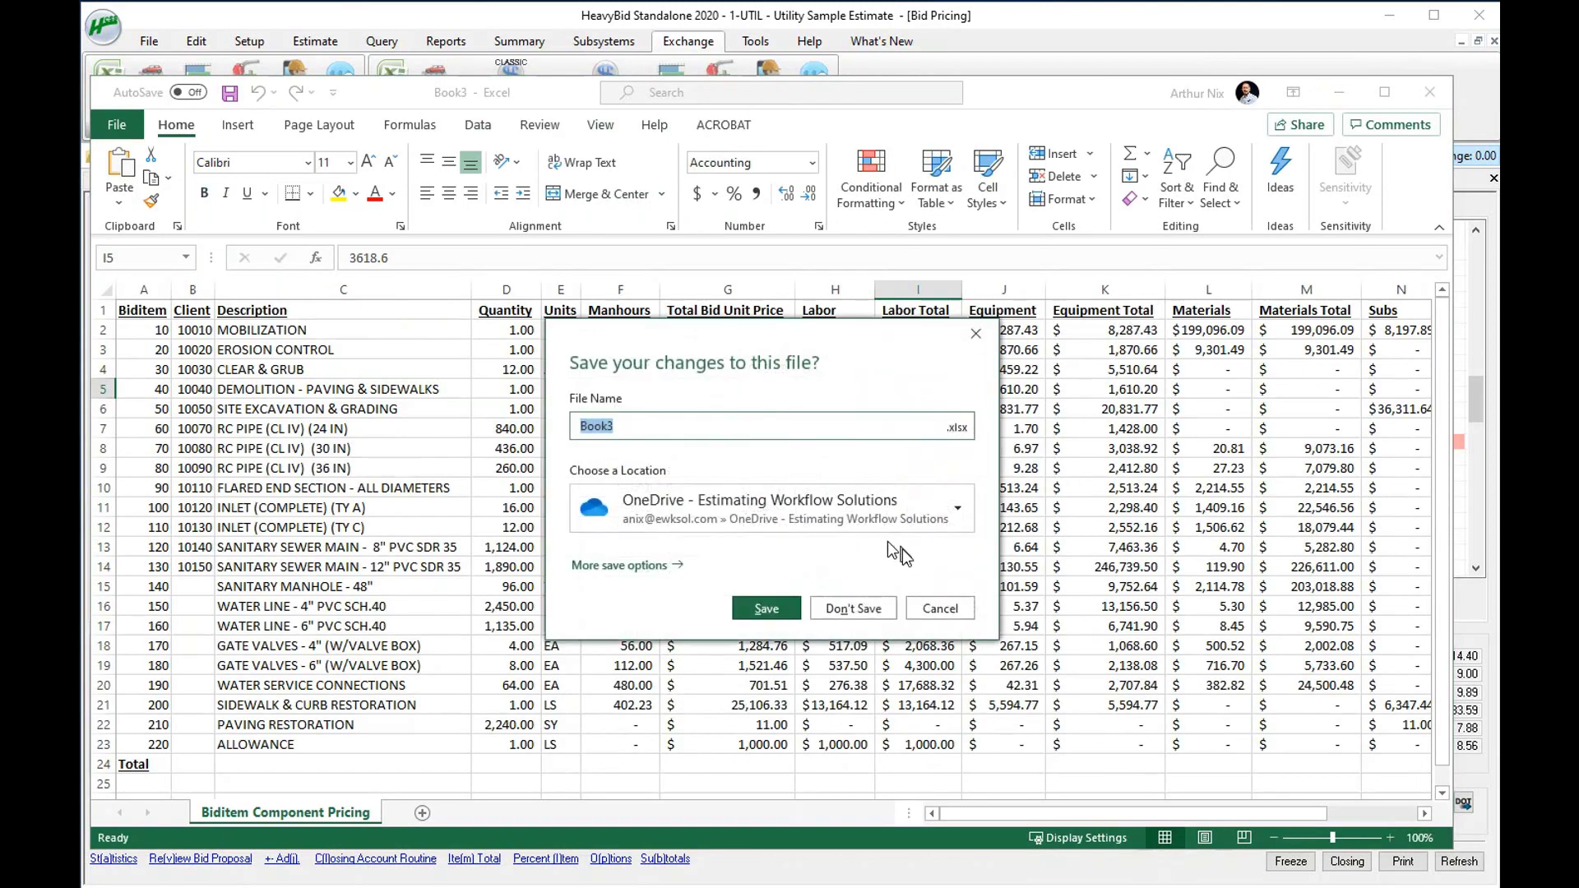
click(873, 609)
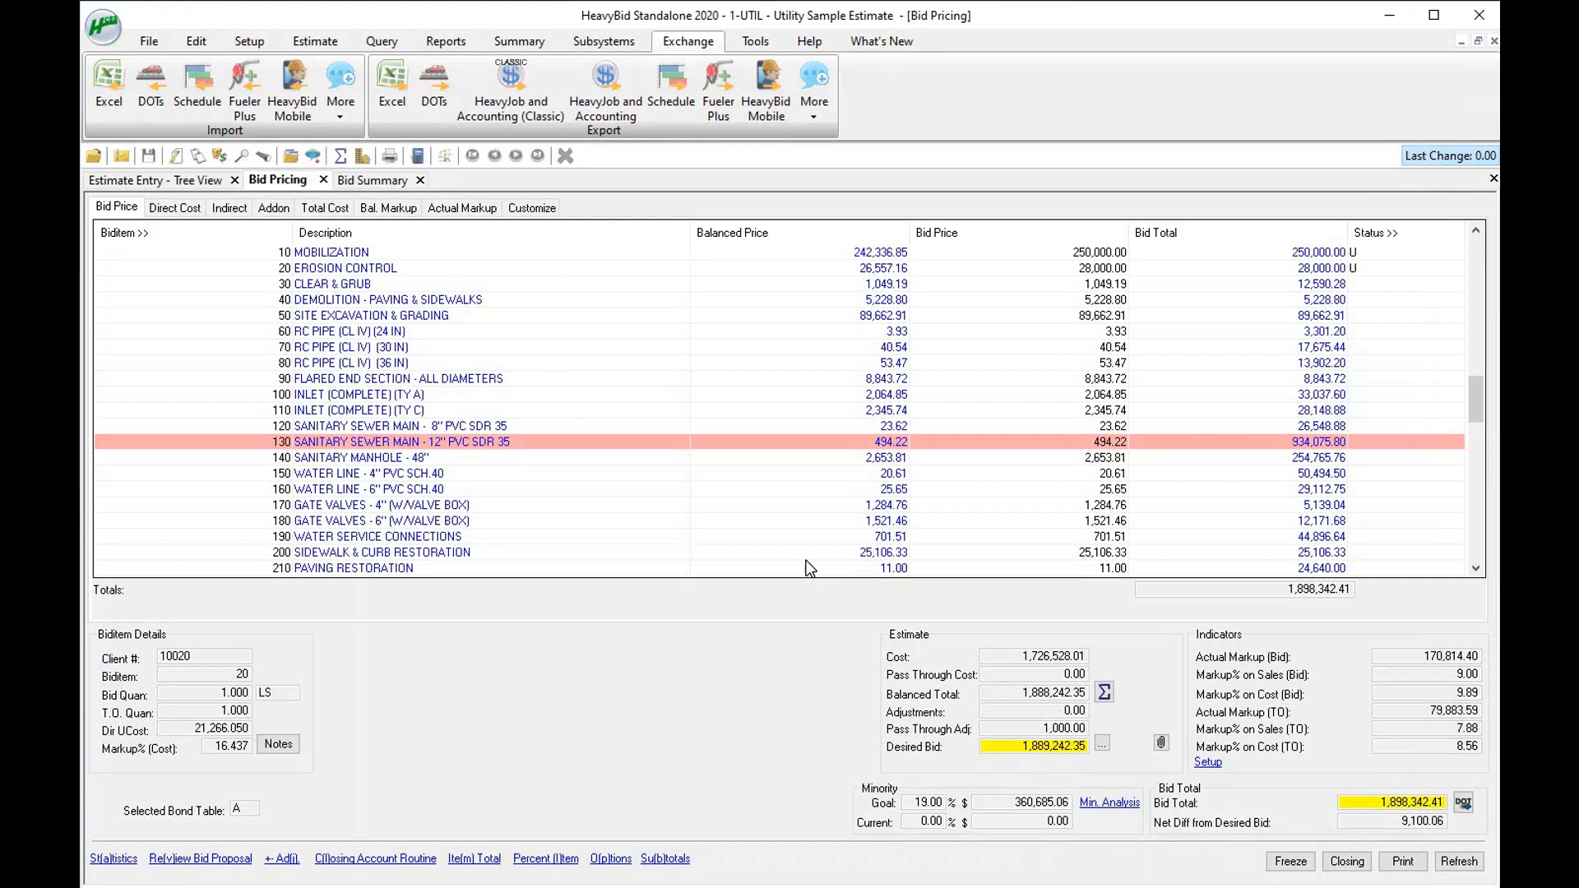
click(1102, 380)
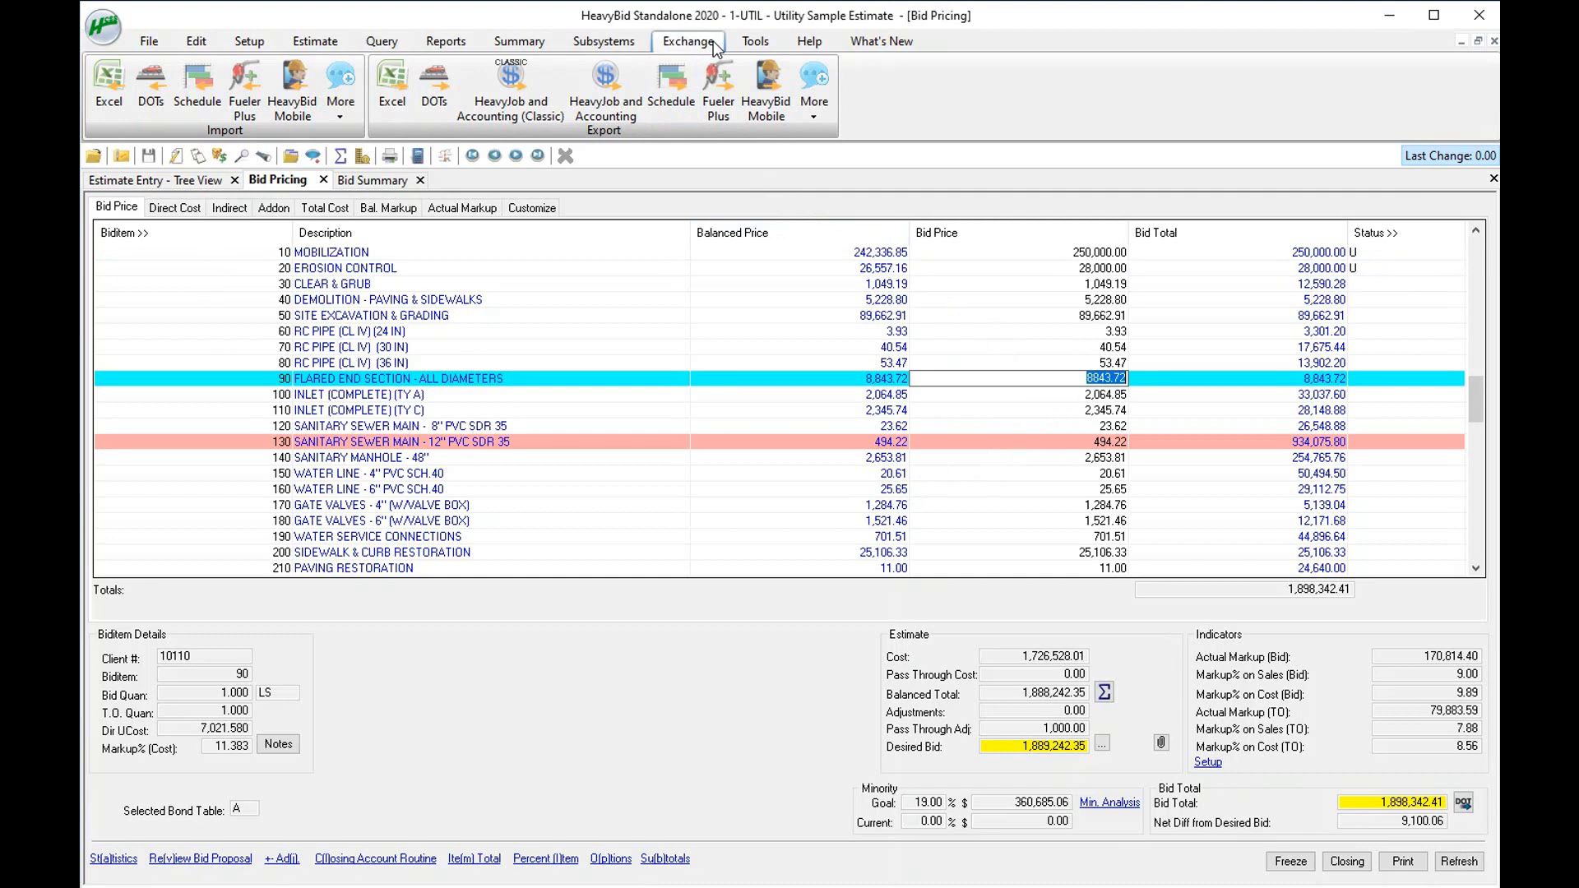
click(814, 99)
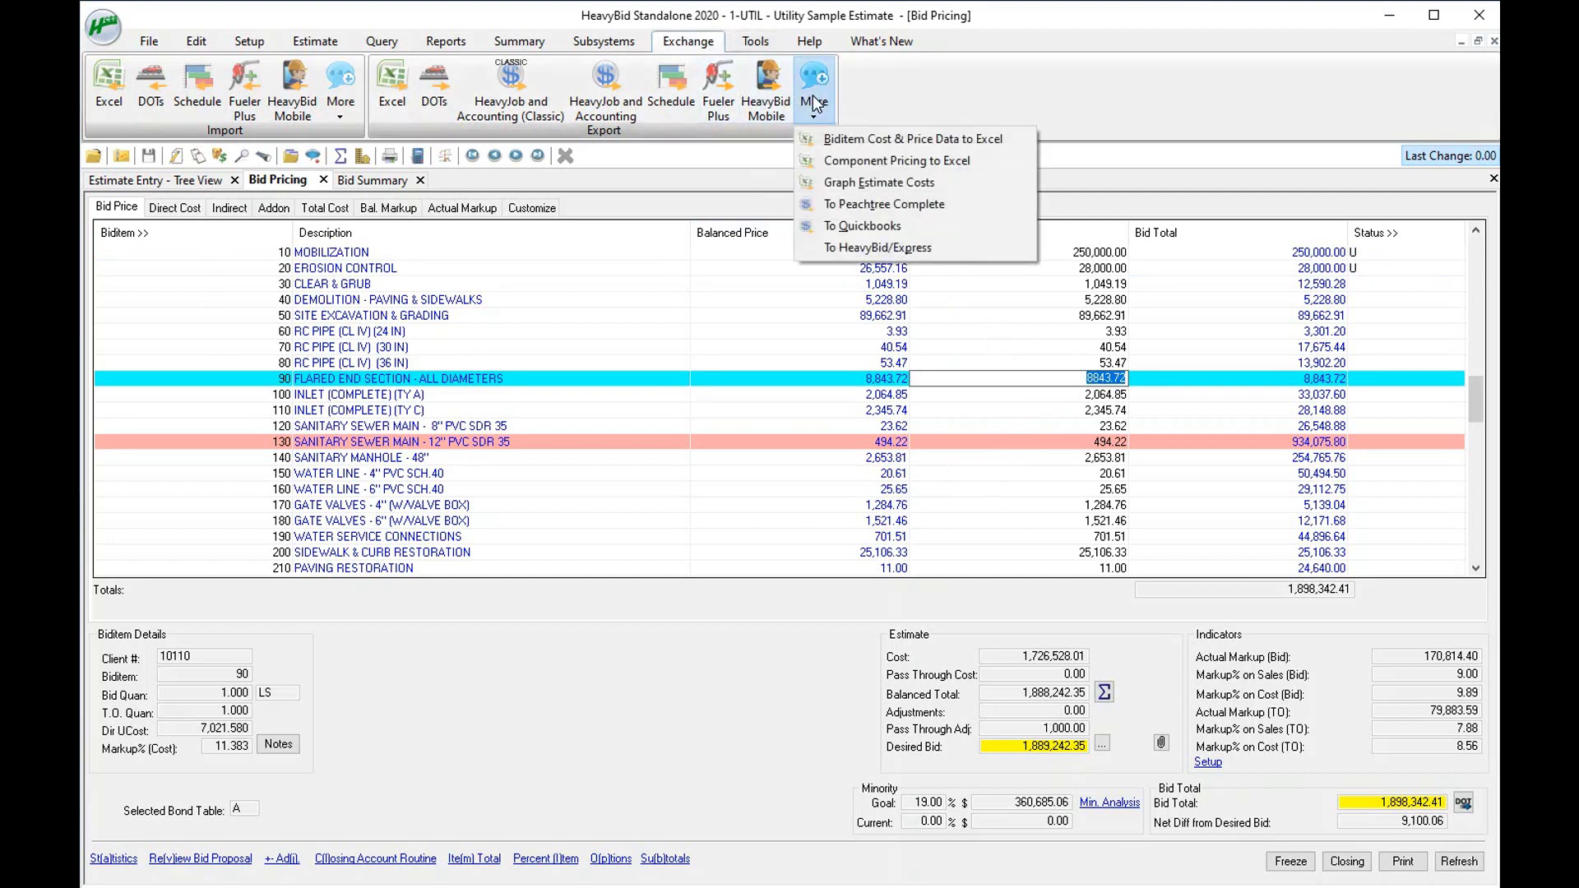
click(911, 161)
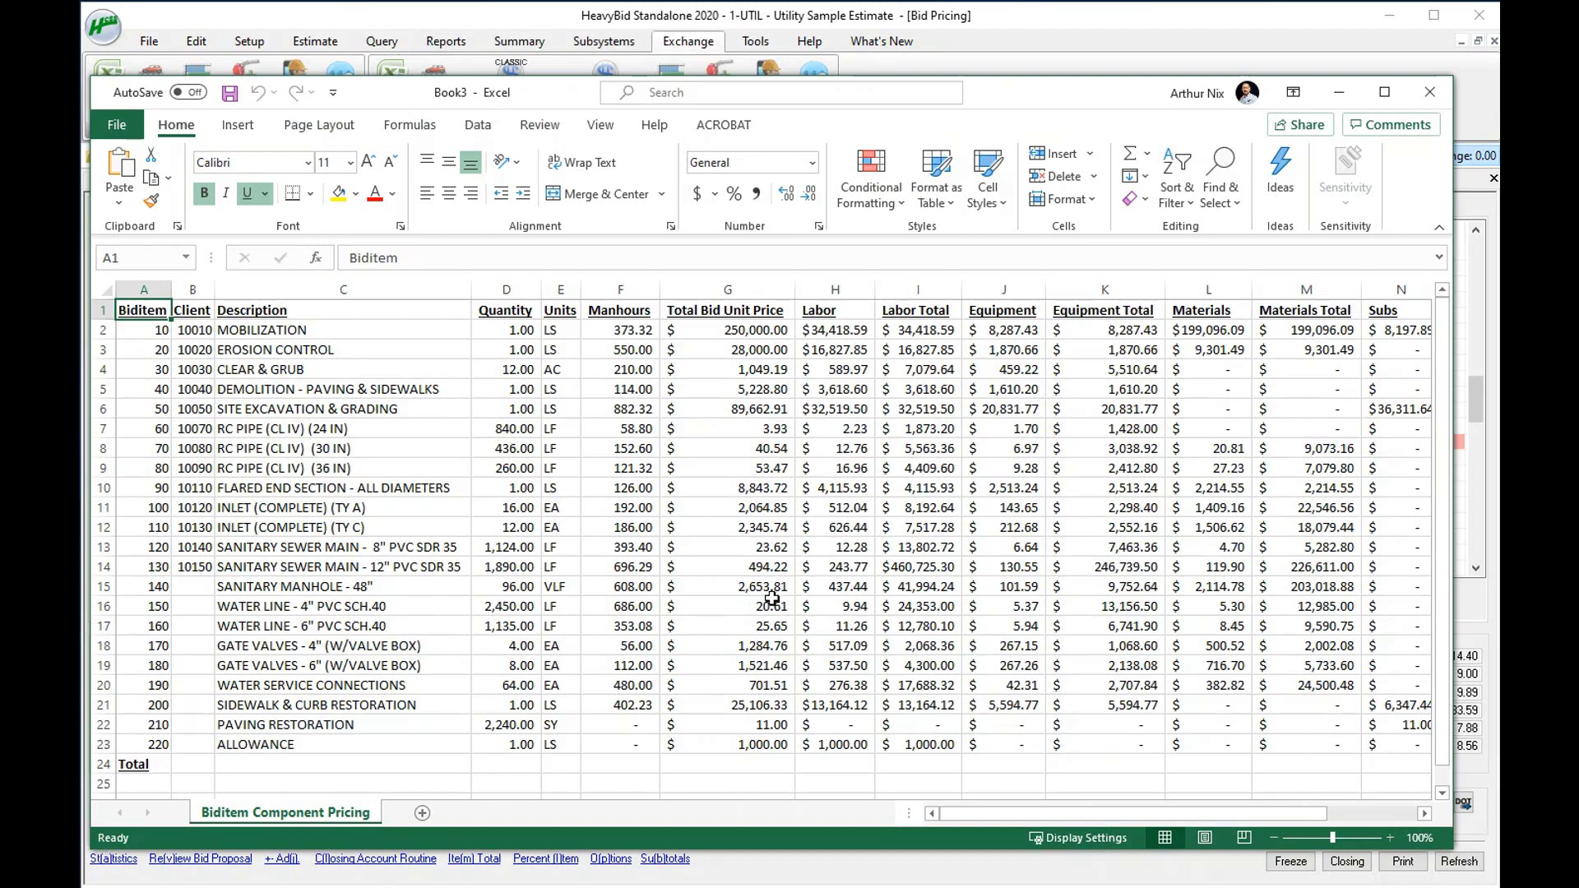
scroll(832, 607, down, 2)
scroll(834, 598, up, 2)
click(1425, 95)
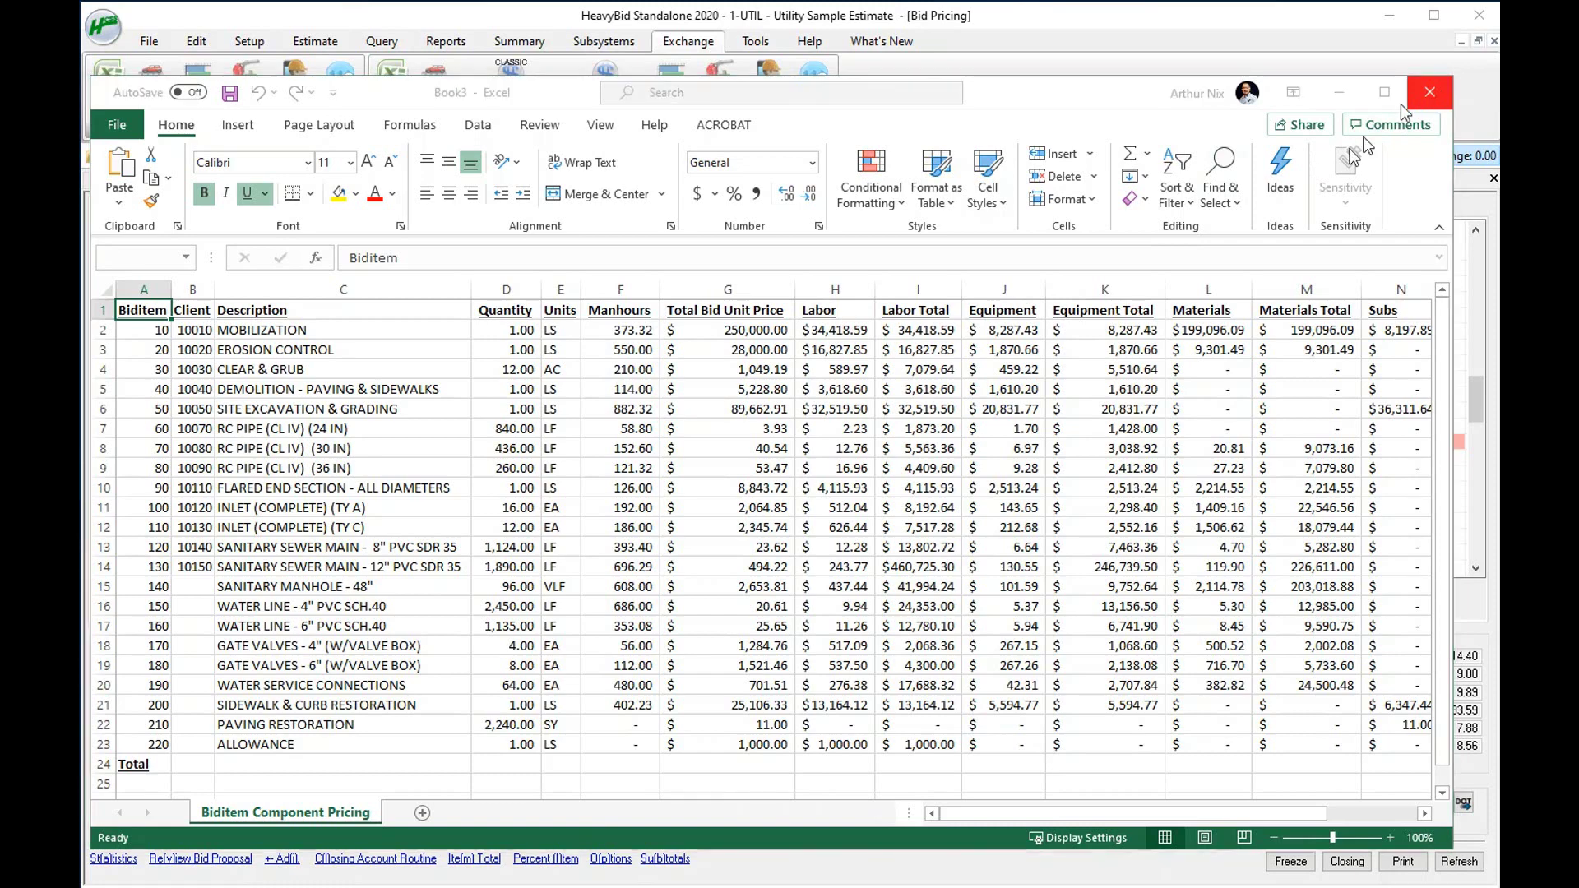
click(853, 612)
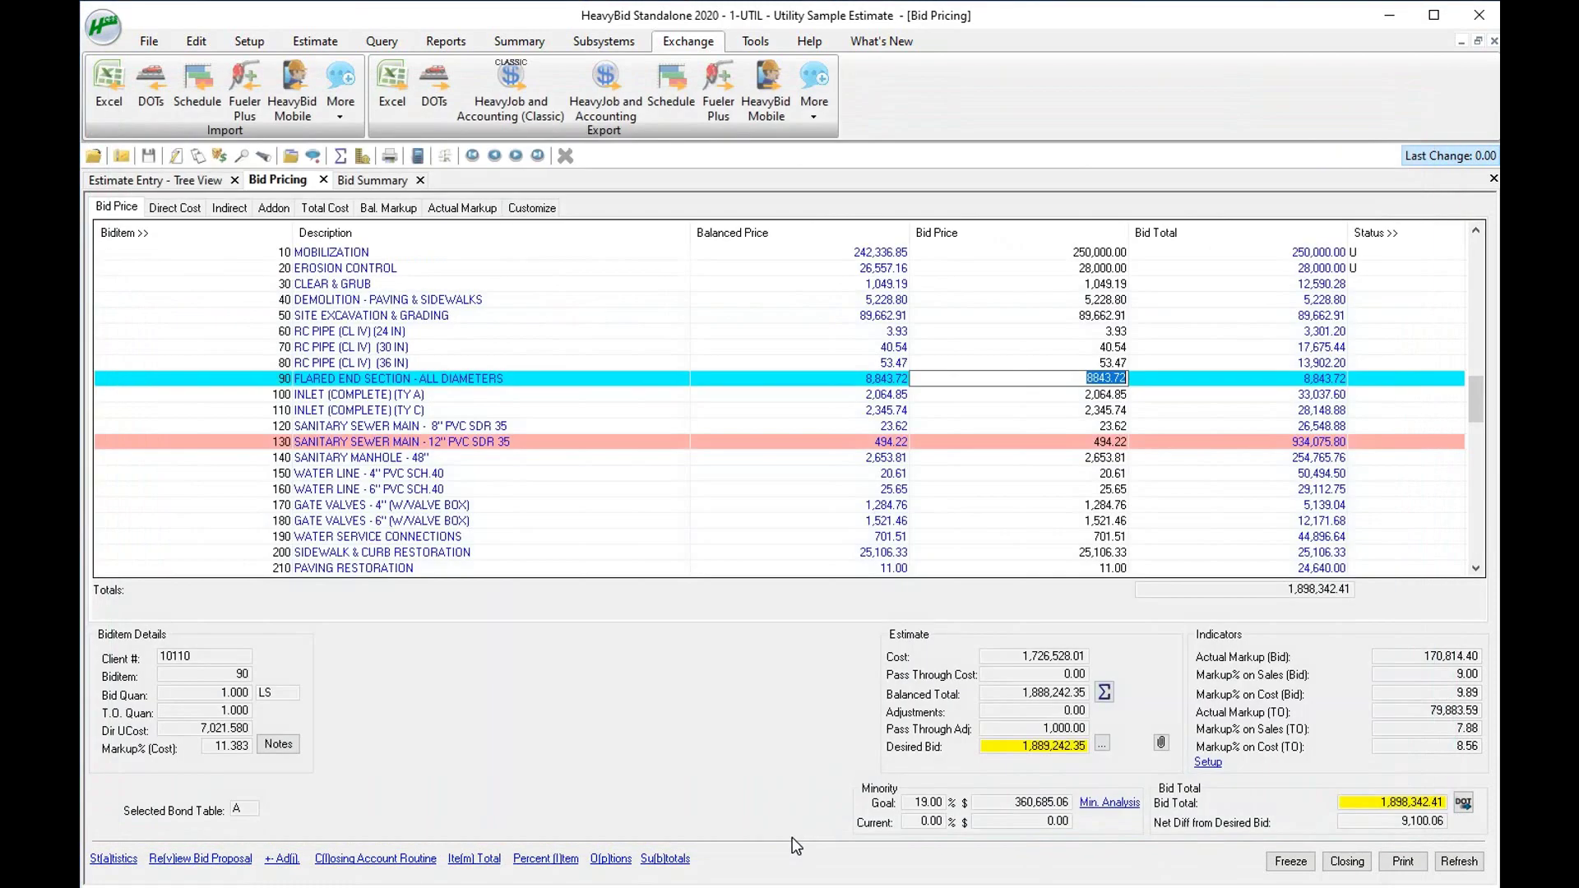